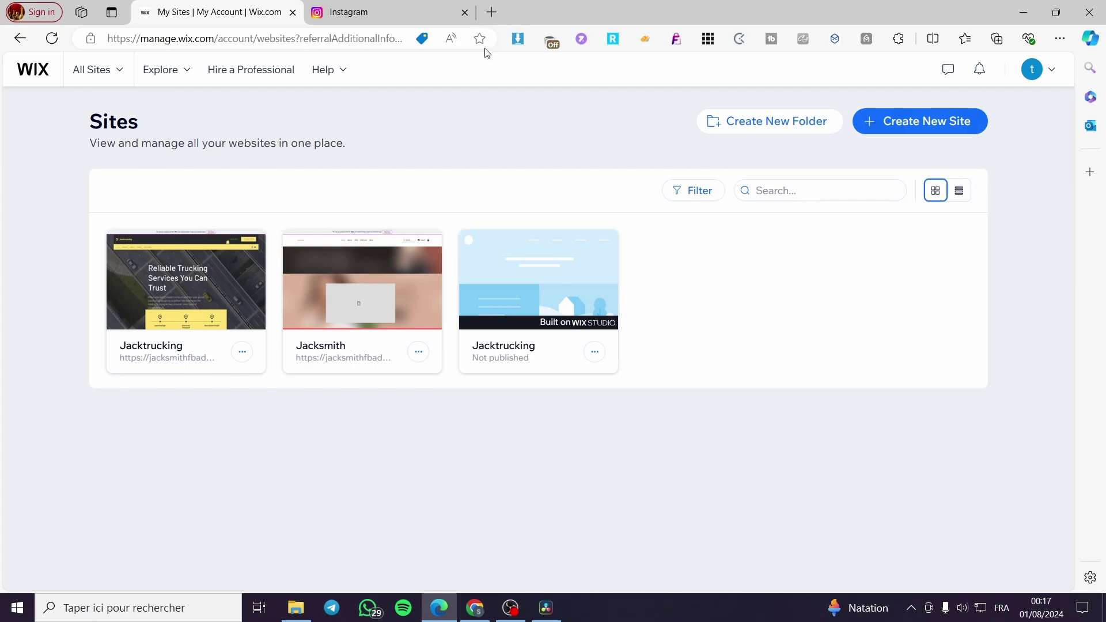
Switch to Instagram, open the account's own profile and look through its posts
{"action": "left_click", "coordinate": [353, 9]}
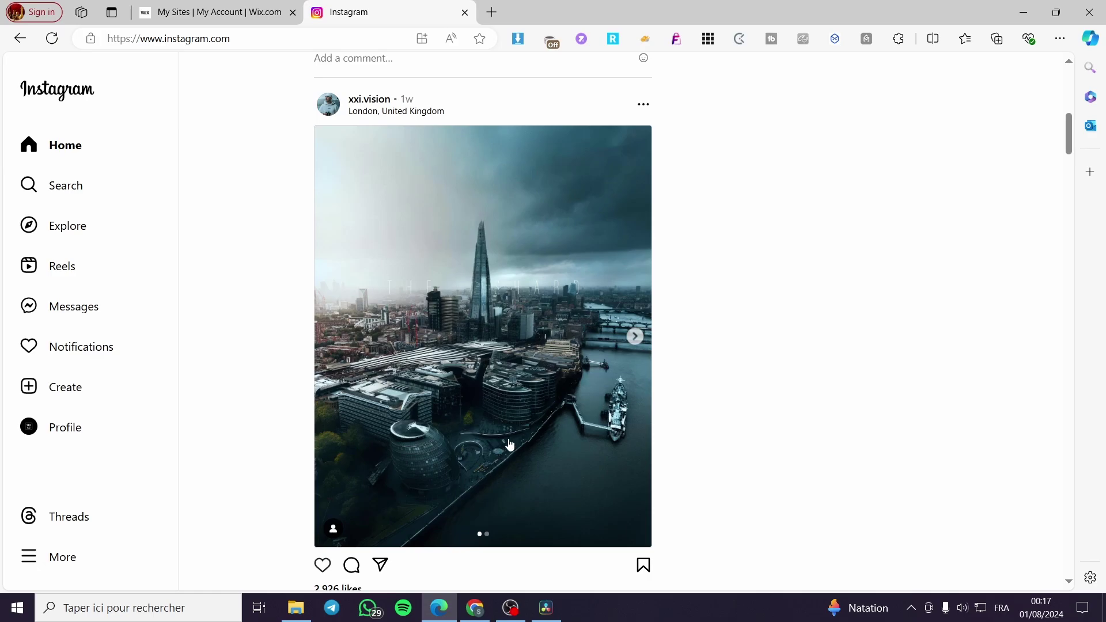
{"action": "left_click", "coordinate": [65, 437]}
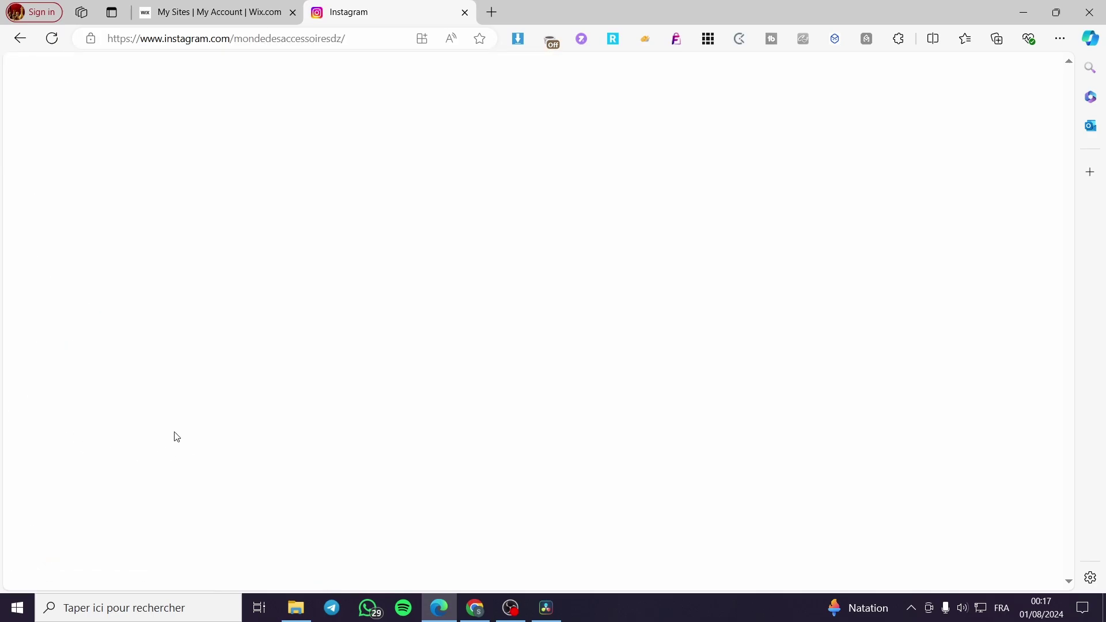
{"action": "scroll", "coordinate": [824, 330], "scroll_direction": "down", "scroll_amount": 4}
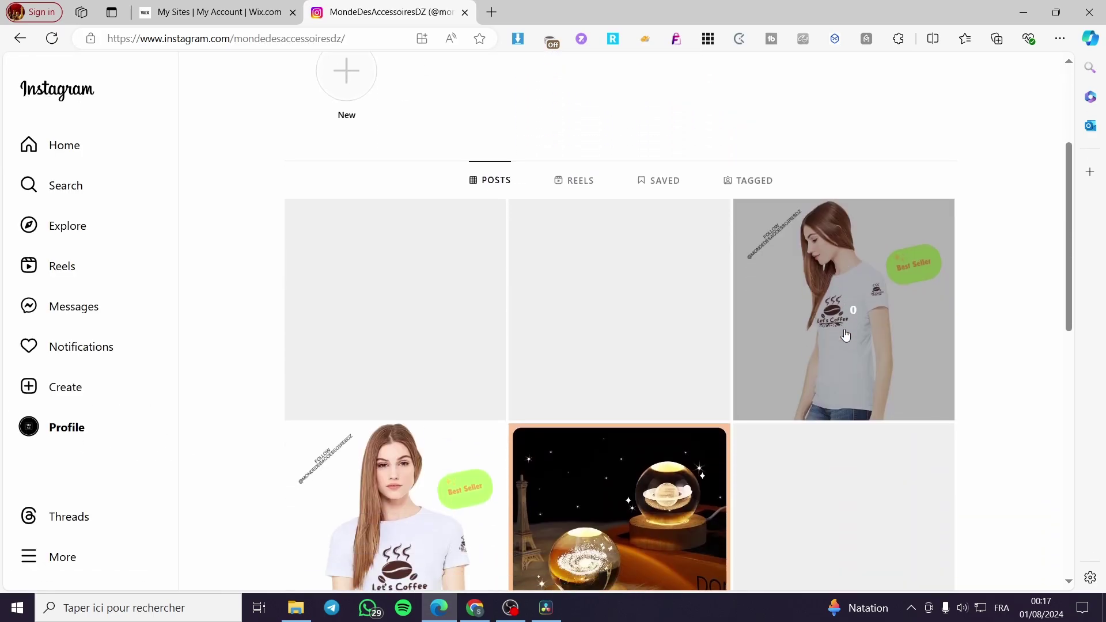
{"action": "scroll", "coordinate": [801, 405], "scroll_direction": "down", "scroll_amount": 4}
{"action": "scroll", "coordinate": [801, 405], "scroll_direction": "down", "scroll_amount": 10}
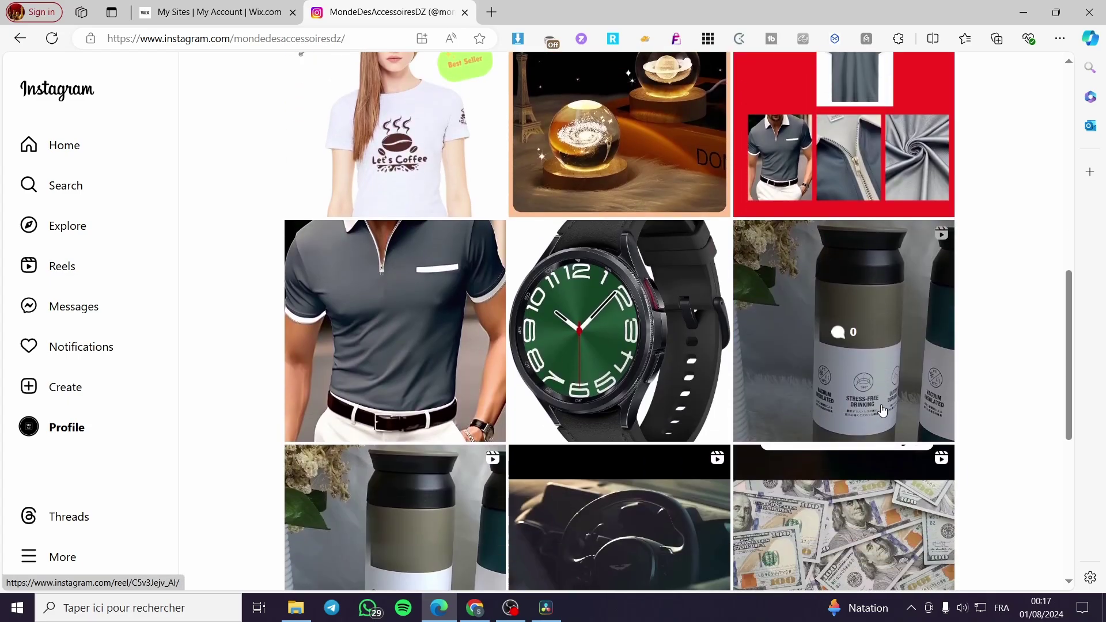
{"action": "scroll", "coordinate": [860, 433], "scroll_direction": "up", "scroll_amount": 15}
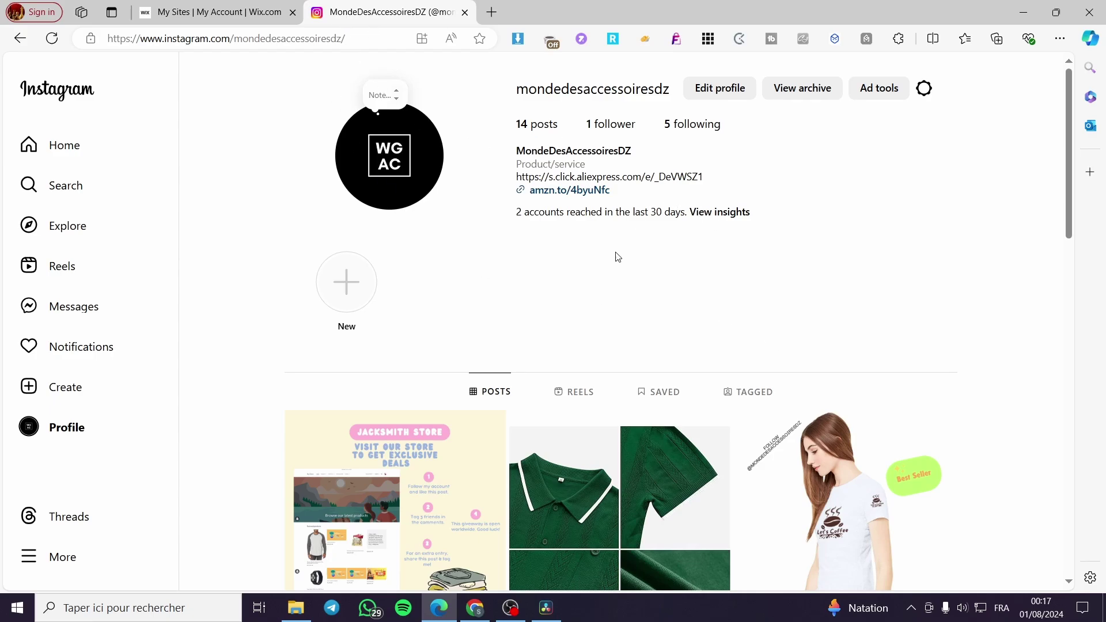
Switch back to the Wix sites overview and open the published Jacktrucking site in the website editor
{"action": "left_click", "coordinate": [235, 8]}
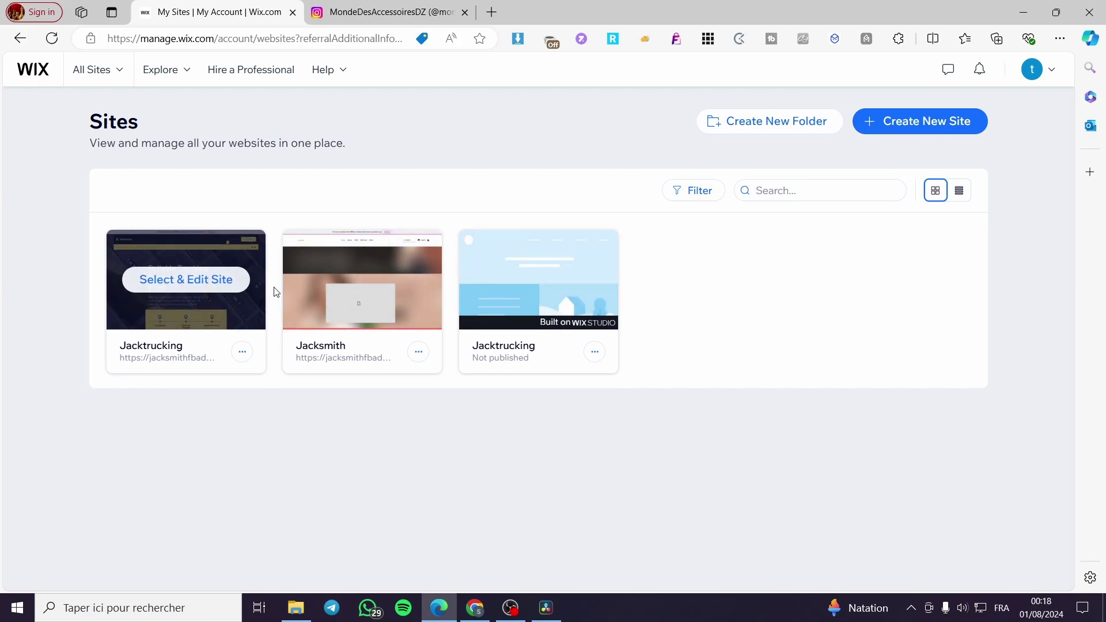
{"action": "left_click", "coordinate": [188, 284]}
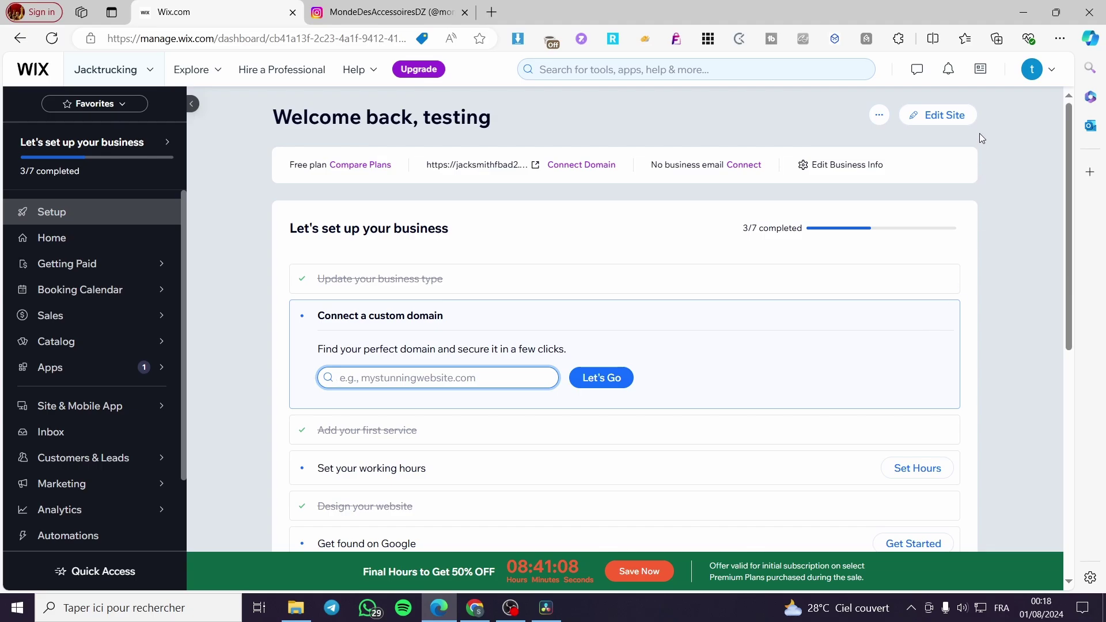
{"action": "left_click", "coordinate": [930, 119]}
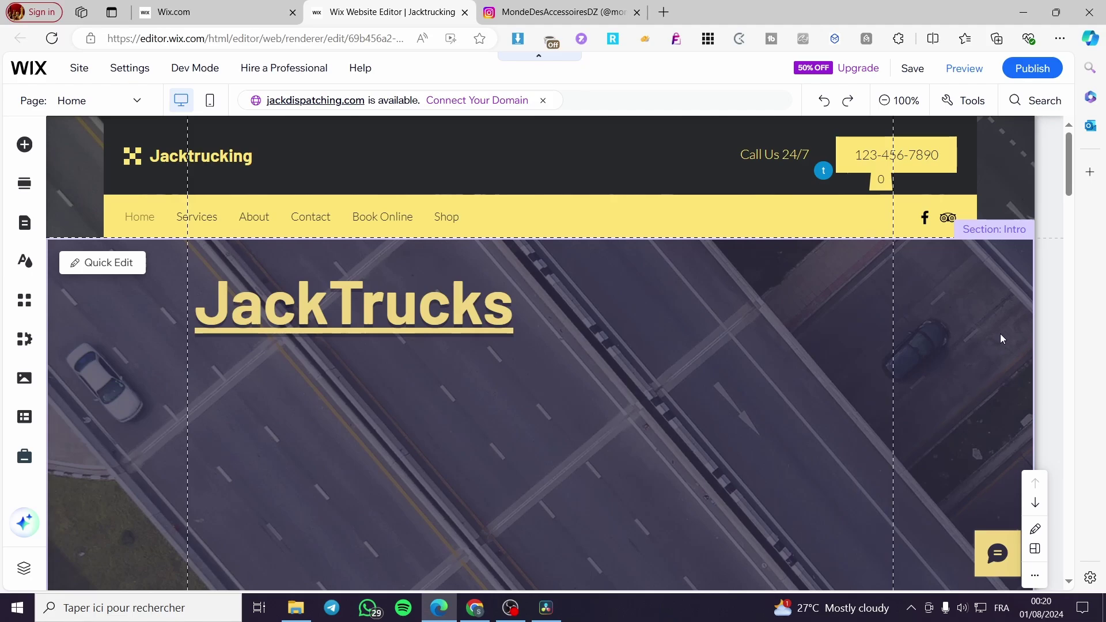
{"action": "scroll", "coordinate": [990, 326], "scroll_direction": "down", "scroll_amount": 5}
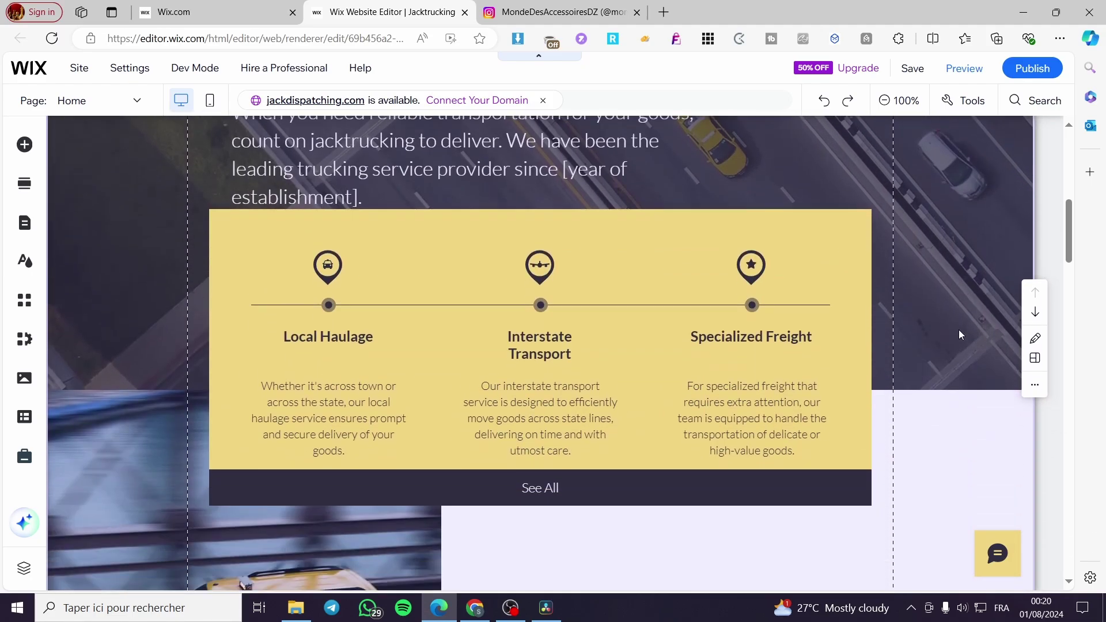
{"action": "scroll", "coordinate": [960, 334], "scroll_direction": "down", "scroll_amount": 1}
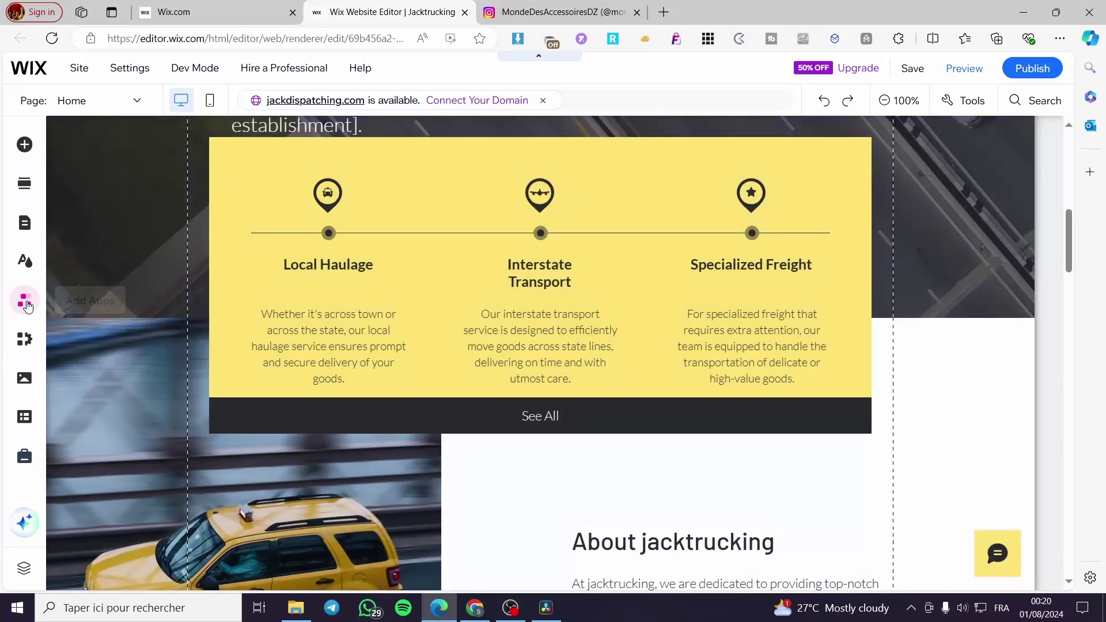
Open the Wix App Market and search it for "instagram"
{"action": "left_click", "coordinate": [23, 305]}
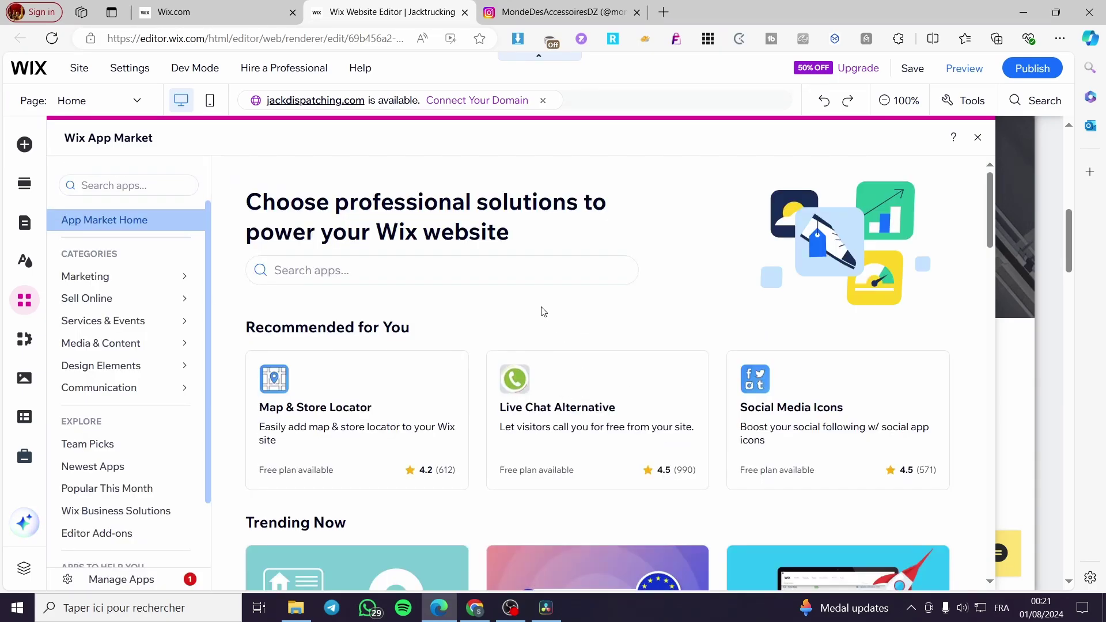
{"action": "scroll", "coordinate": [594, 321], "scroll_direction": "down", "scroll_amount": 6}
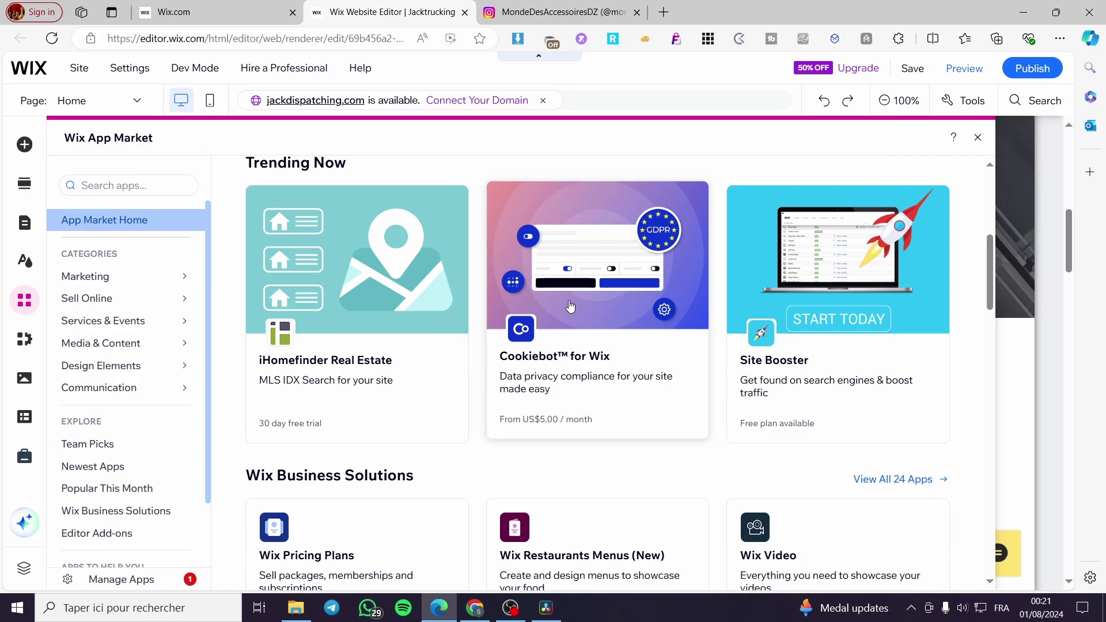
{"action": "scroll", "coordinate": [571, 306], "scroll_direction": "up", "scroll_amount": 6}
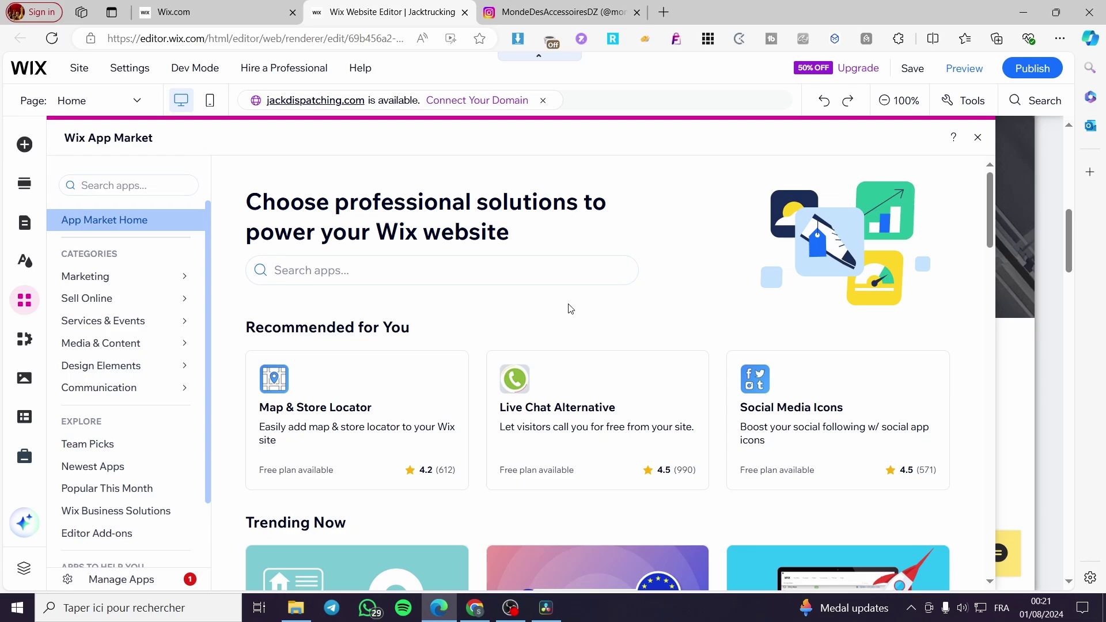
{"action": "mouse_move", "coordinate": [90, 306]}
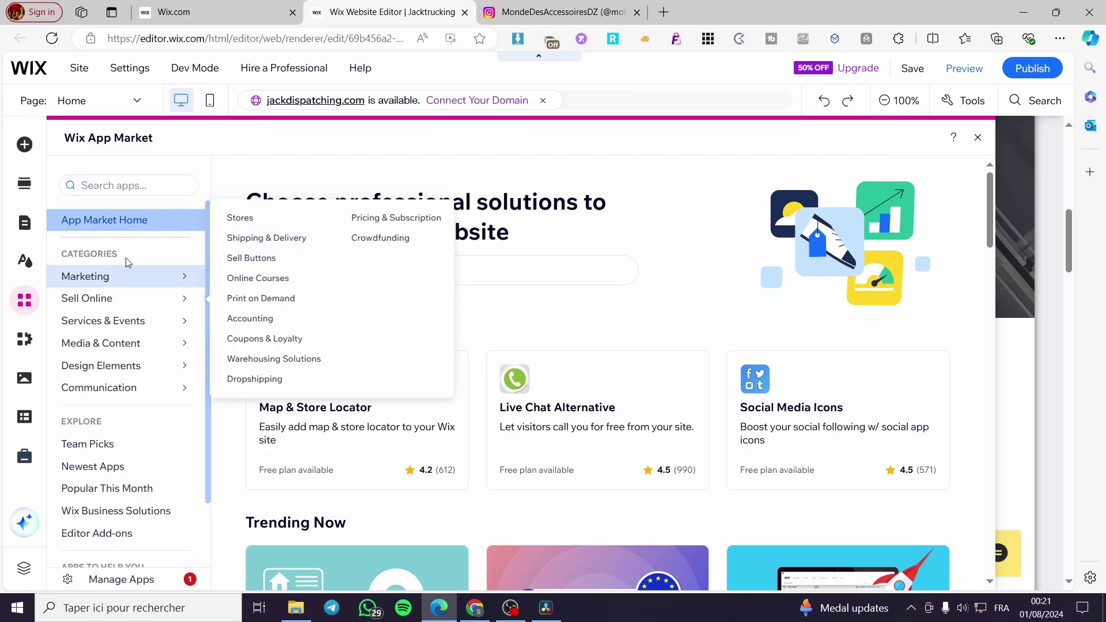
{"action": "left_click", "coordinate": [123, 186]}
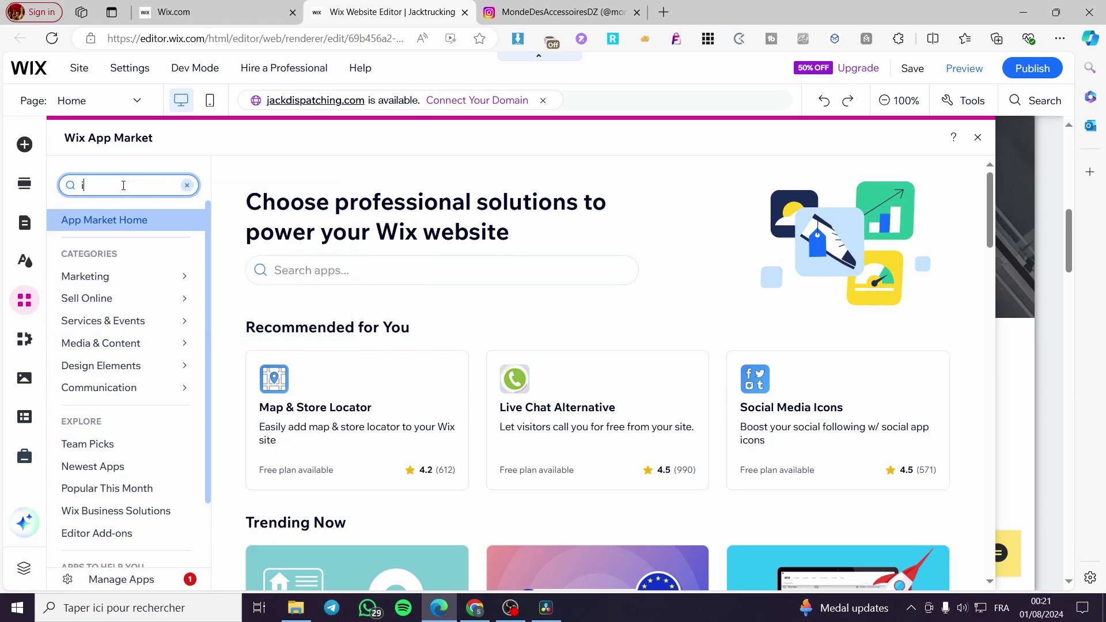
{"action": "type", "text": "int"}
{"action": "key", "text": "BackSpace"}
{"action": "type", "text": "stagram"}
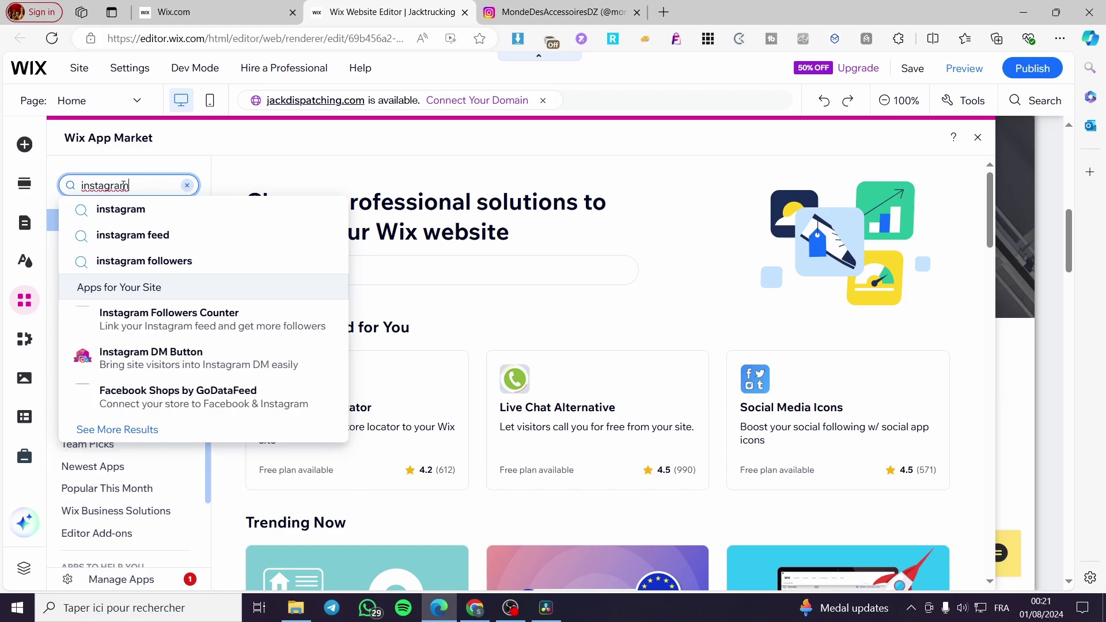
{"action": "left_click", "coordinate": [145, 215]}
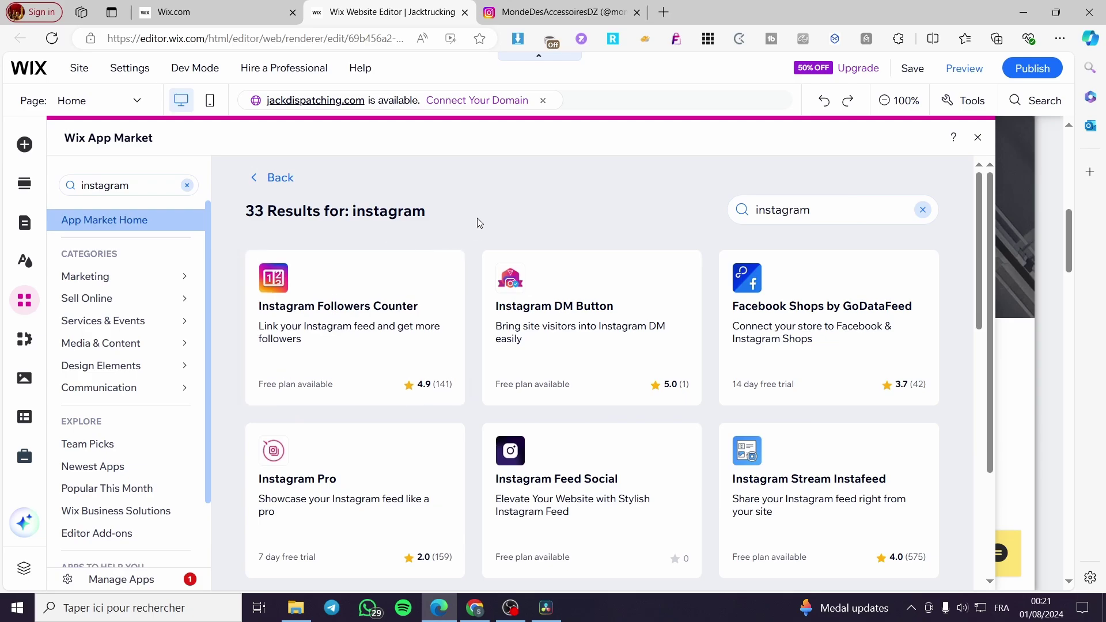
Look through the Instagram app results, including Instagram Feed, and close the App Market
{"action": "scroll", "coordinate": [642, 288], "scroll_direction": "down", "scroll_amount": 4}
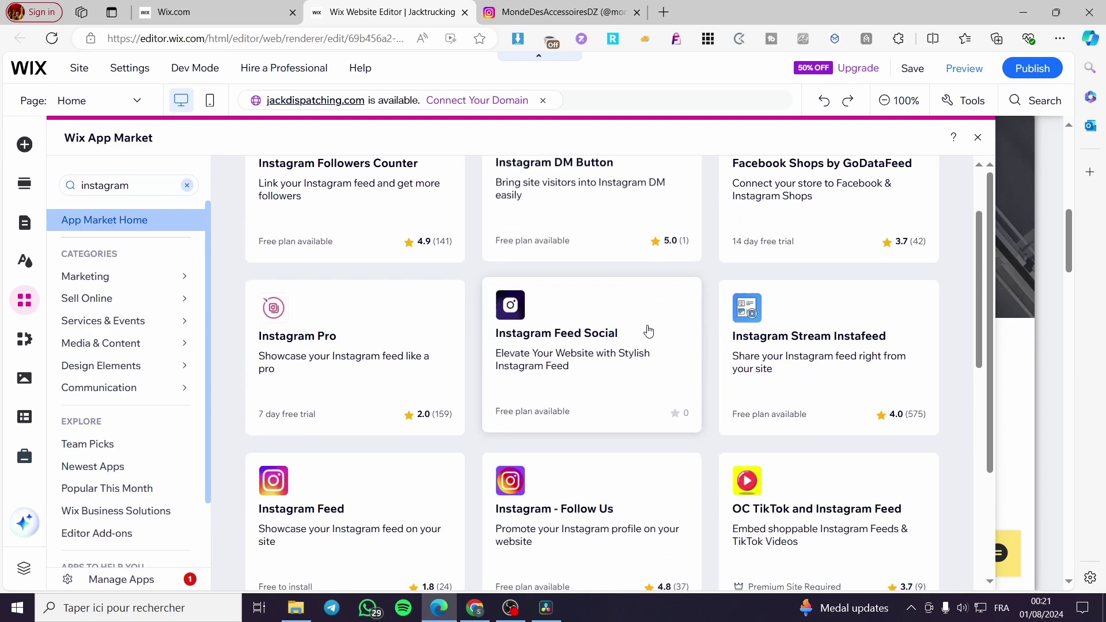
{"action": "scroll", "coordinate": [637, 321], "scroll_direction": "down", "scroll_amount": 1}
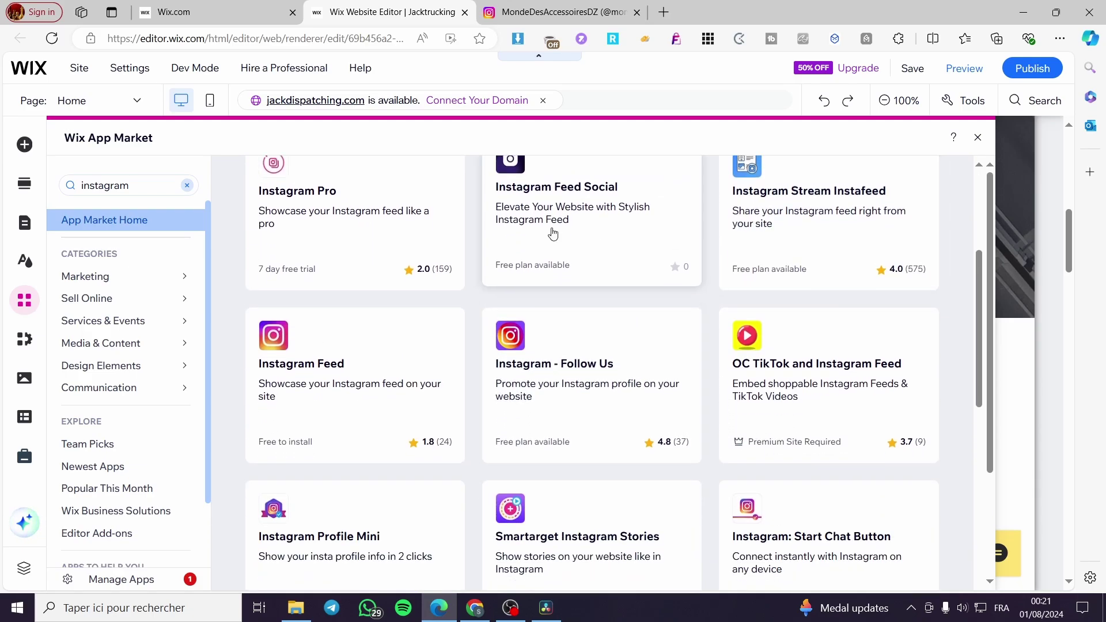
{"action": "scroll", "coordinate": [699, 403], "scroll_direction": "up", "scroll_amount": 5}
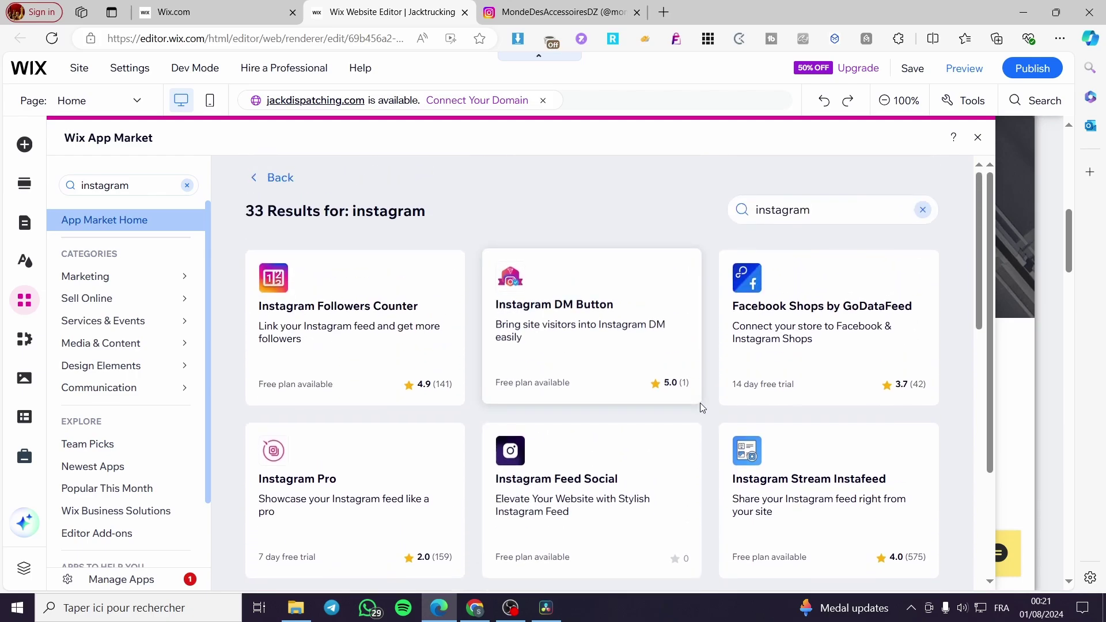
{"action": "scroll", "coordinate": [634, 374], "scroll_direction": "down", "scroll_amount": 5}
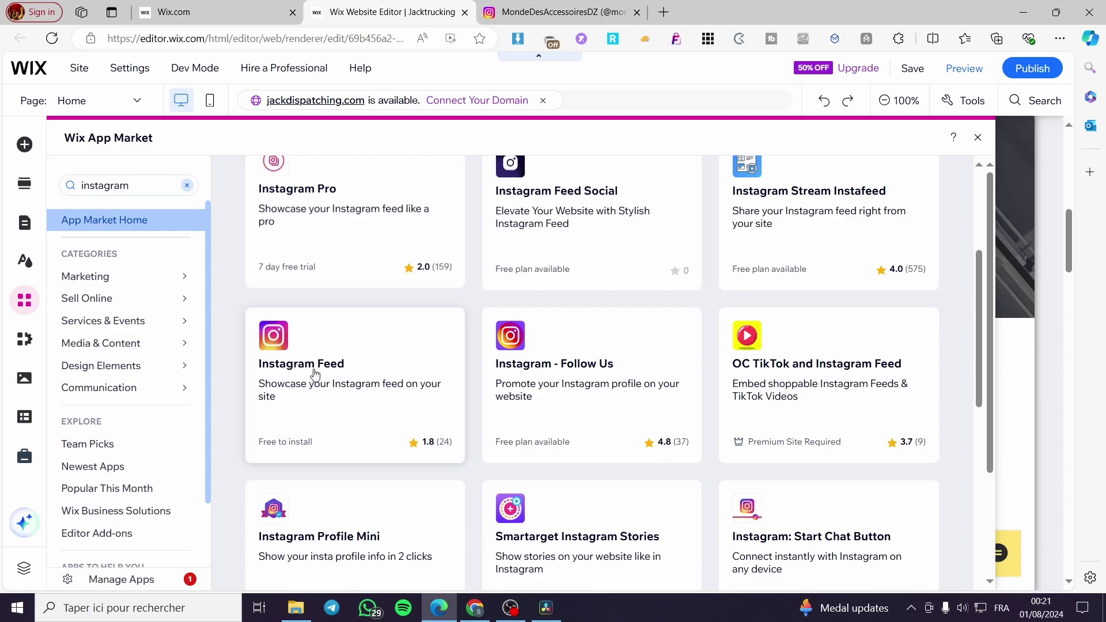
{"action": "left_click", "coordinate": [978, 137]}
Add a blank section to the Home page and move it down to just above the Trucks Article section
{"action": "scroll", "coordinate": [1037, 295], "scroll_direction": "down", "scroll_amount": 20}
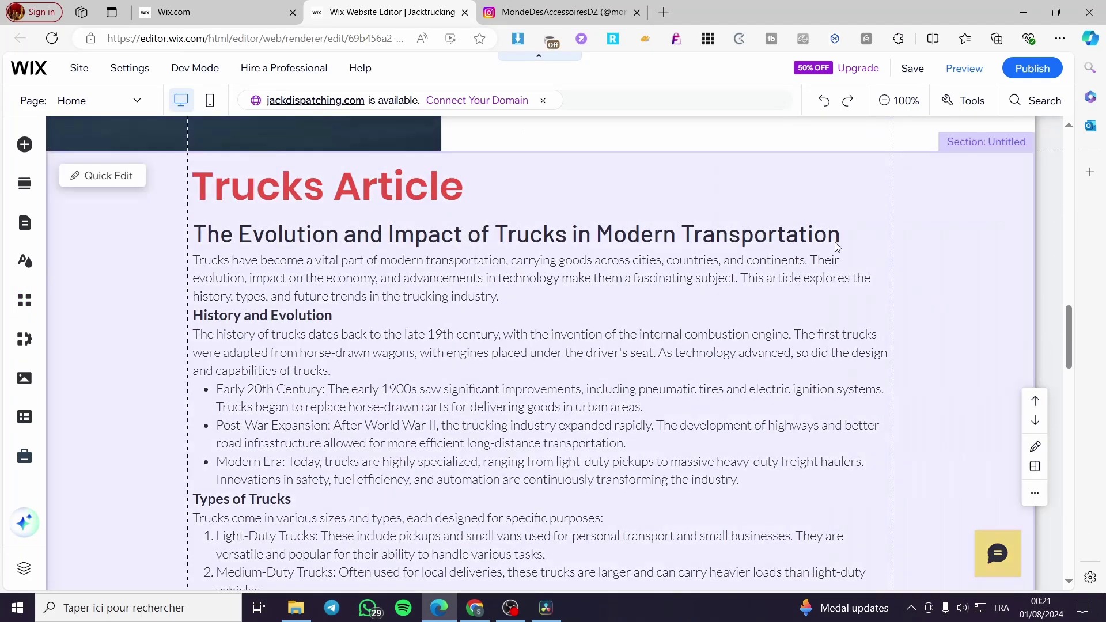
{"action": "scroll", "coordinate": [640, 410], "scroll_direction": "up", "scroll_amount": 10}
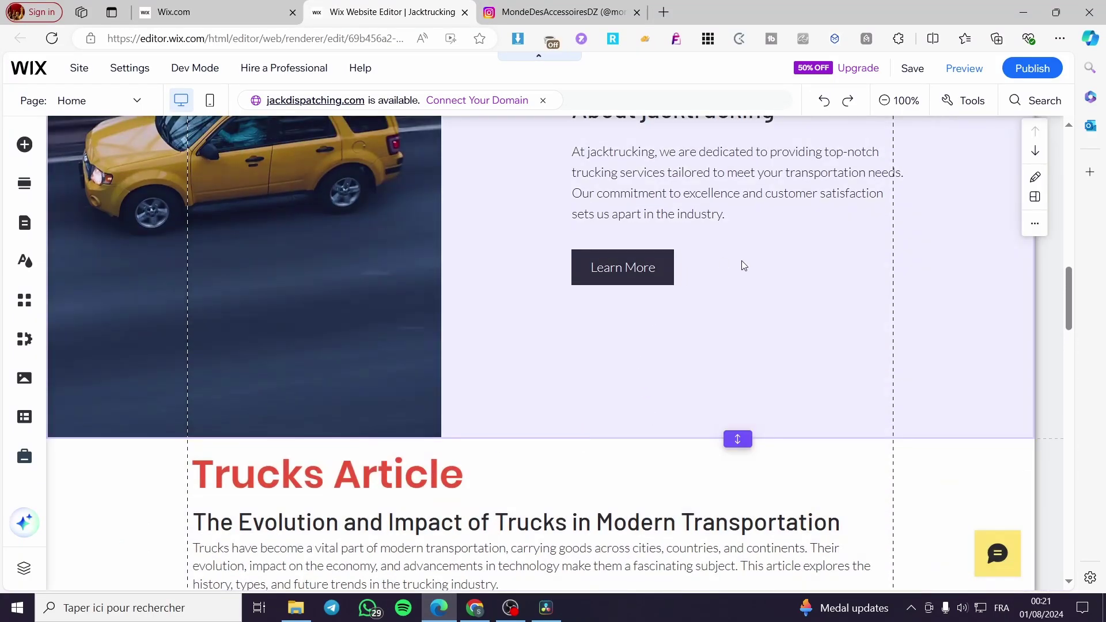
{"action": "scroll", "coordinate": [743, 265], "scroll_direction": "down", "scroll_amount": 15}
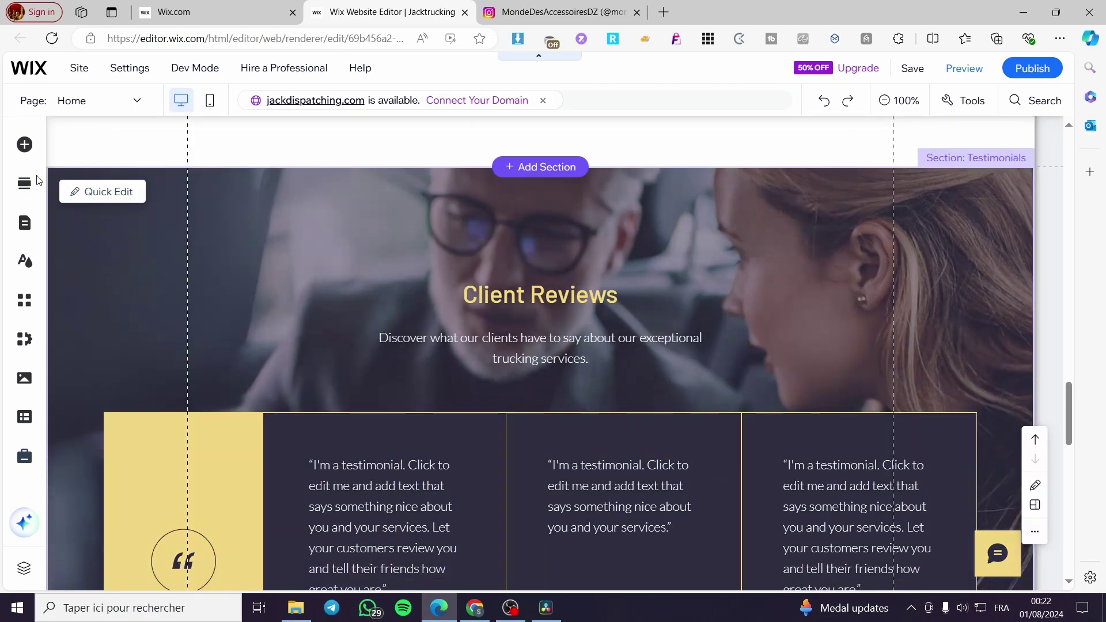
{"action": "left_click", "coordinate": [24, 184]}
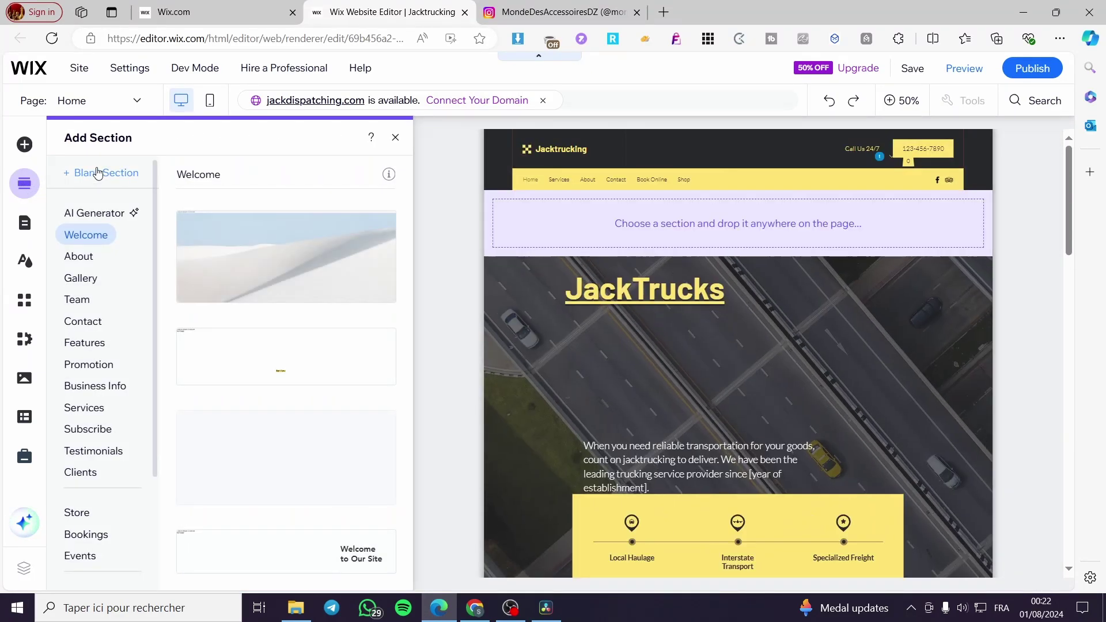
{"action": "left_click", "coordinate": [98, 172]}
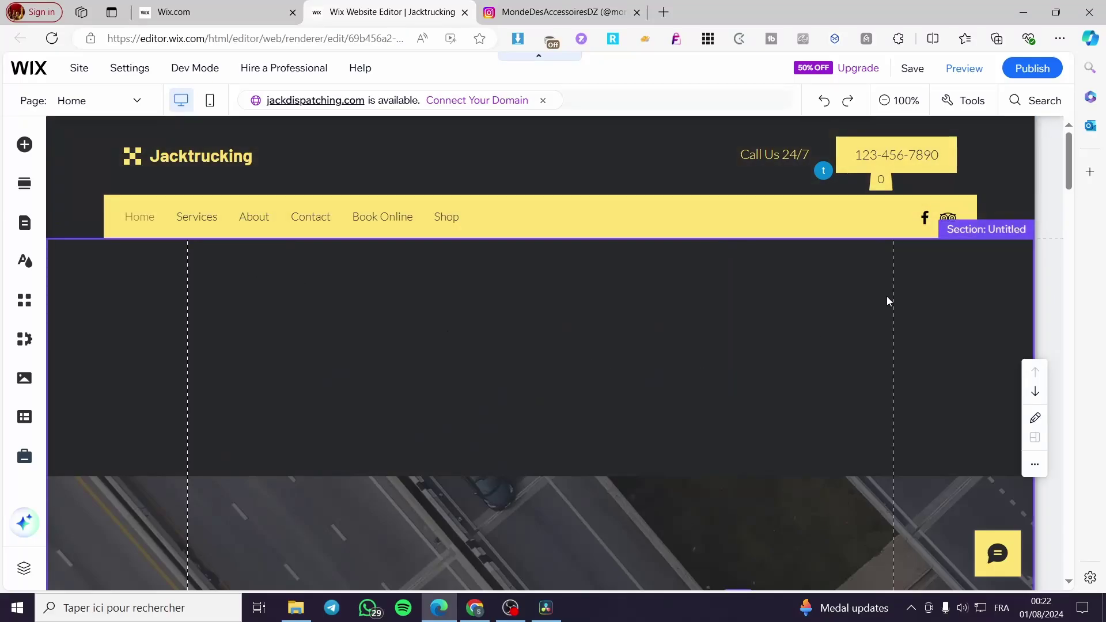
{"action": "left_click_drag", "start_coordinate": [1071, 159], "coordinate": [806, 262]}
{"action": "left_click", "coordinate": [603, 357]}
{"action": "left_click", "coordinate": [1035, 392]}
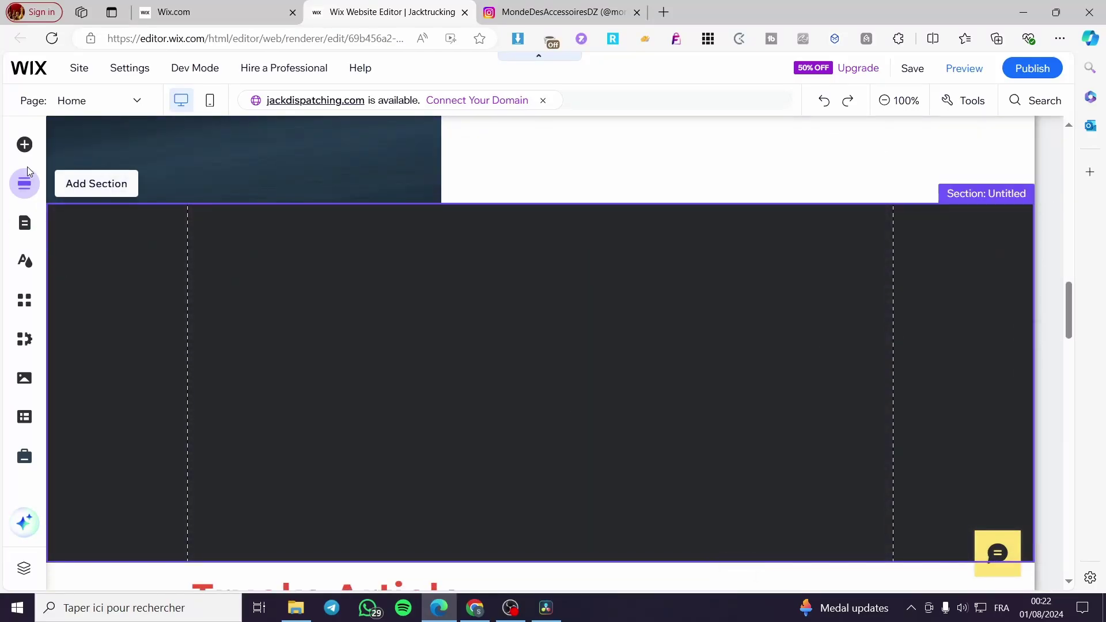
Find the Instagram Feed app by Wix in the App Market with the search "insta" and add it to the site
{"action": "left_click", "coordinate": [25, 300]}
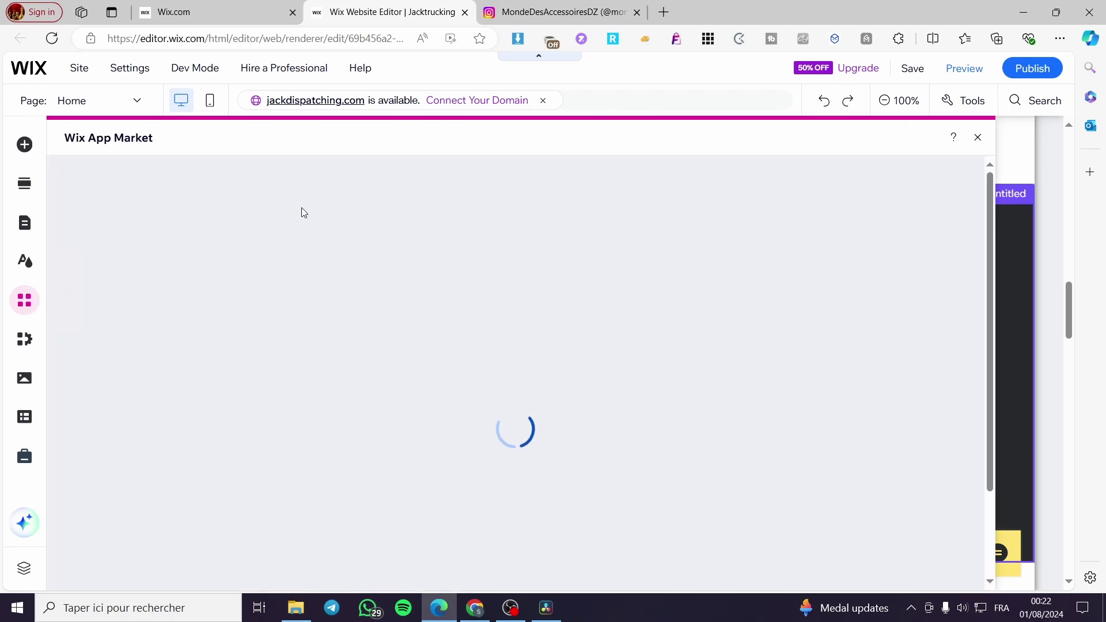
{"action": "left_click", "coordinate": [100, 186]}
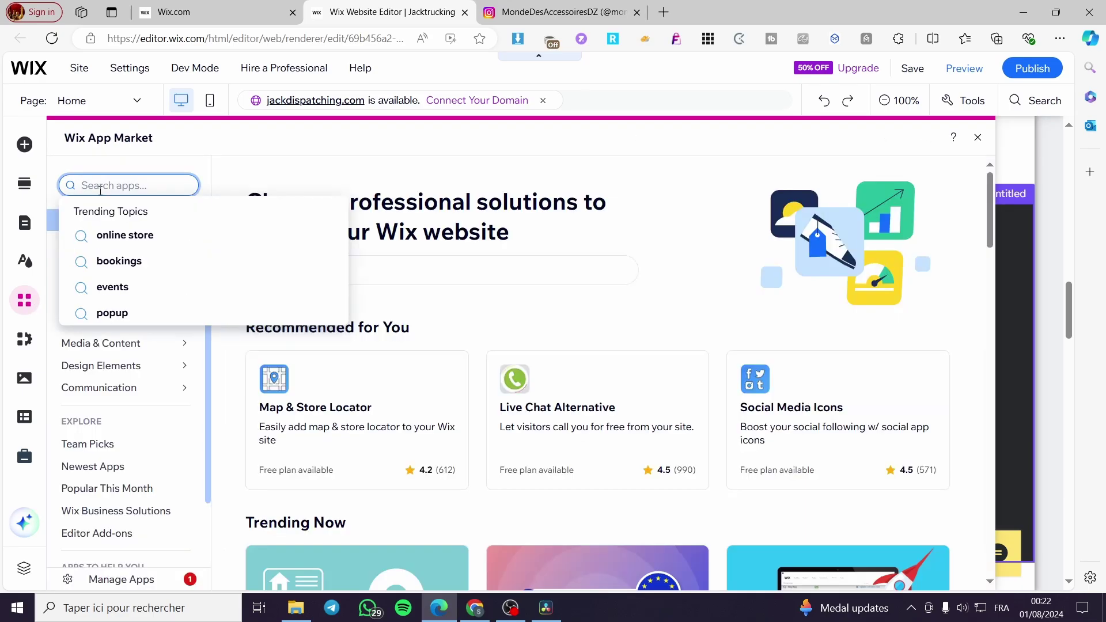
{"action": "type", "text": "insta"}
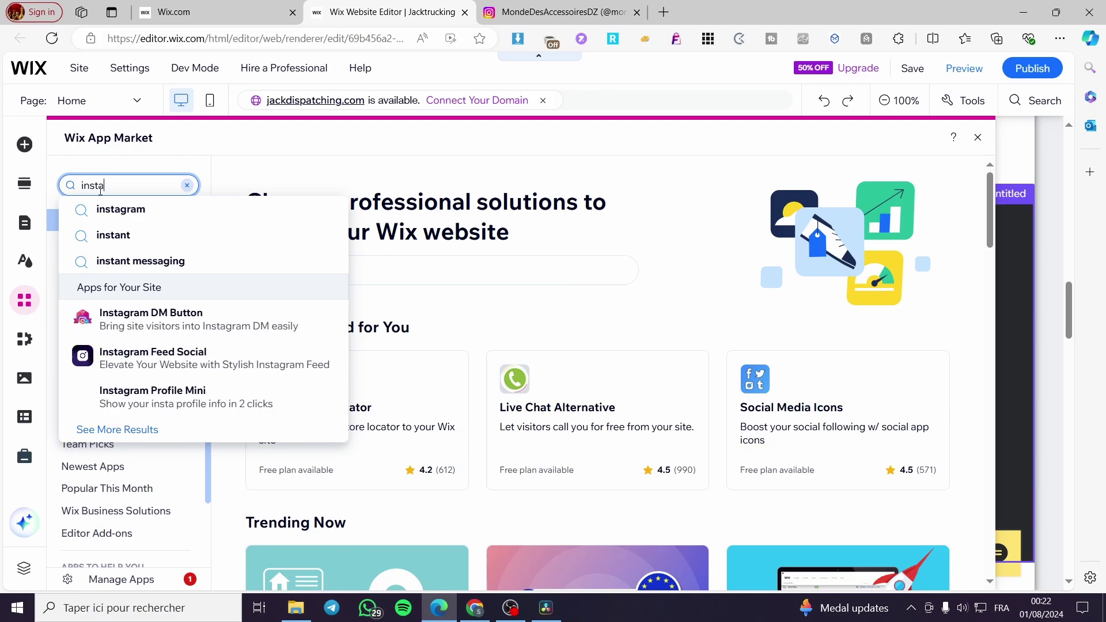
{"action": "left_click", "coordinate": [119, 211]}
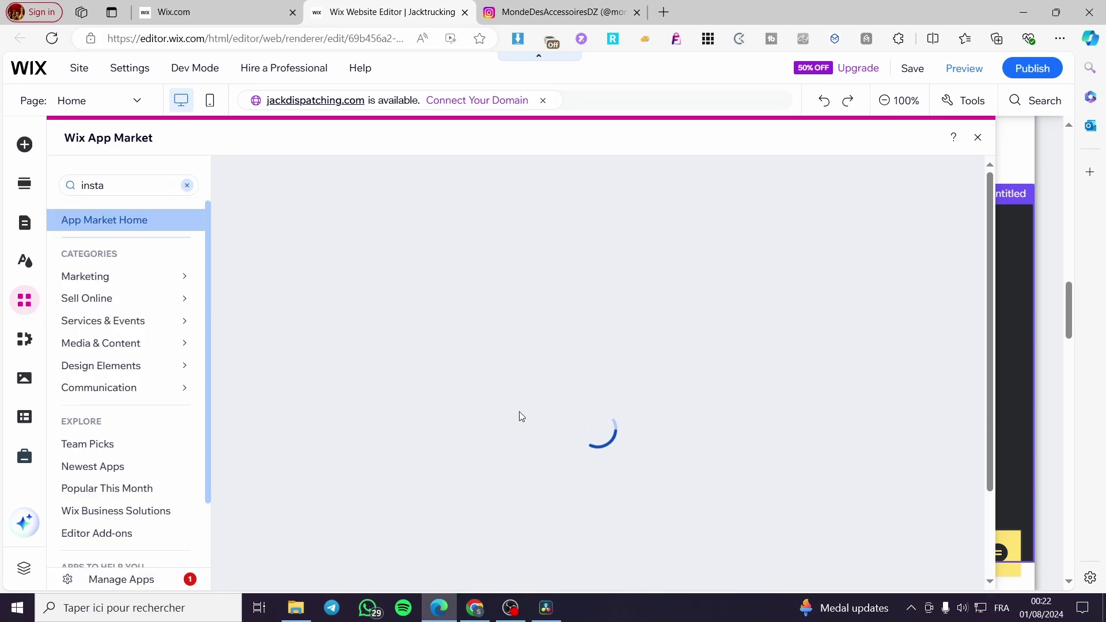
{"action": "scroll", "coordinate": [404, 398], "scroll_direction": "down", "scroll_amount": 5}
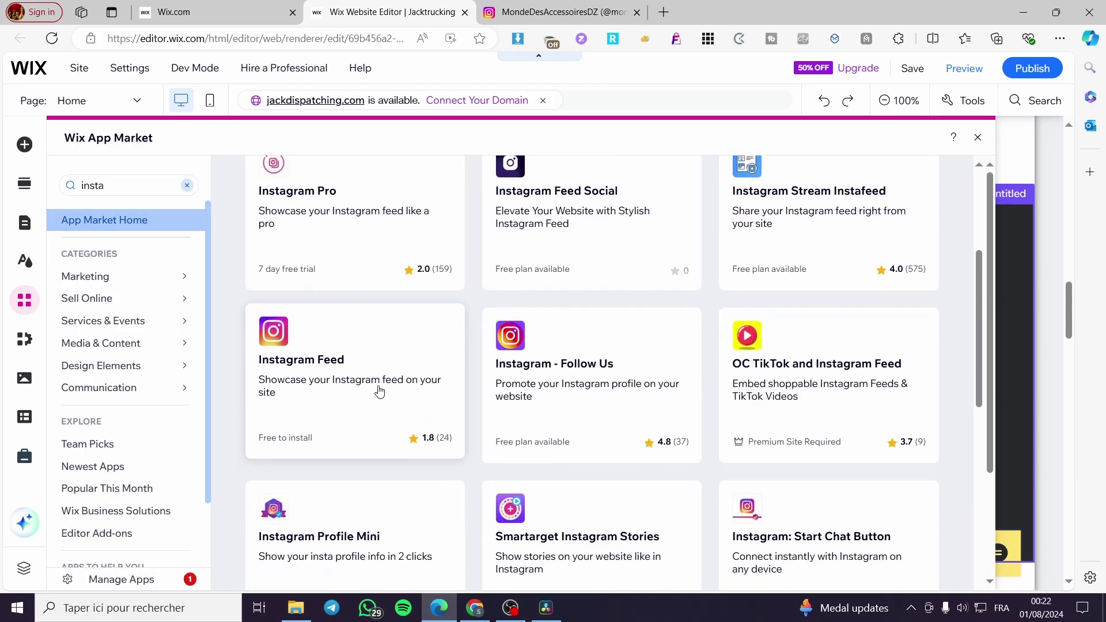
{"action": "left_click", "coordinate": [379, 390]}
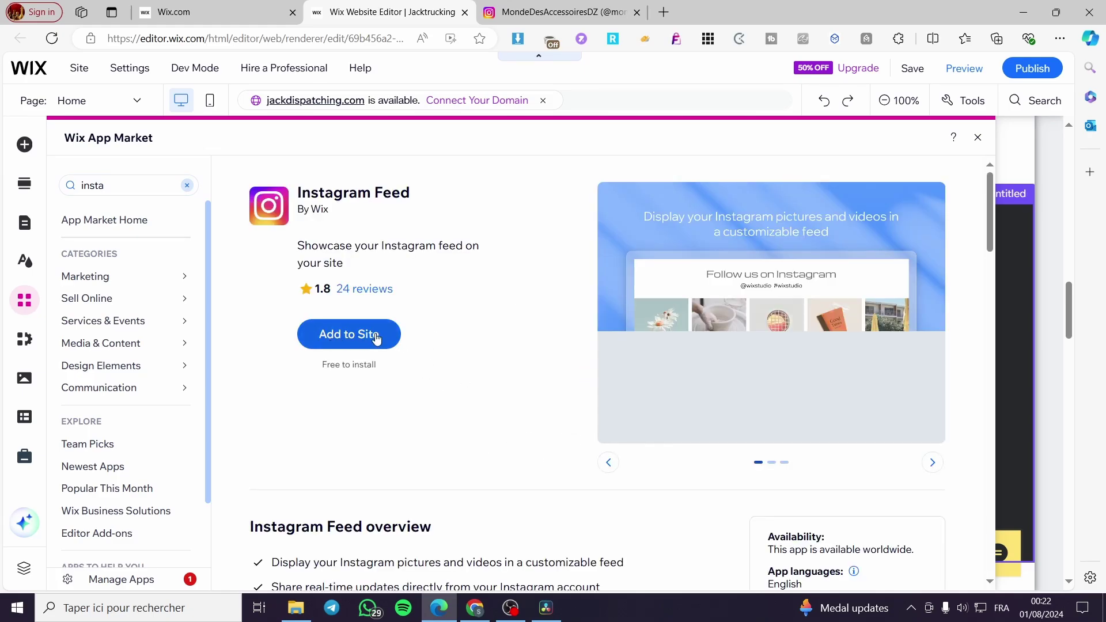
{"action": "left_click", "coordinate": [376, 336]}
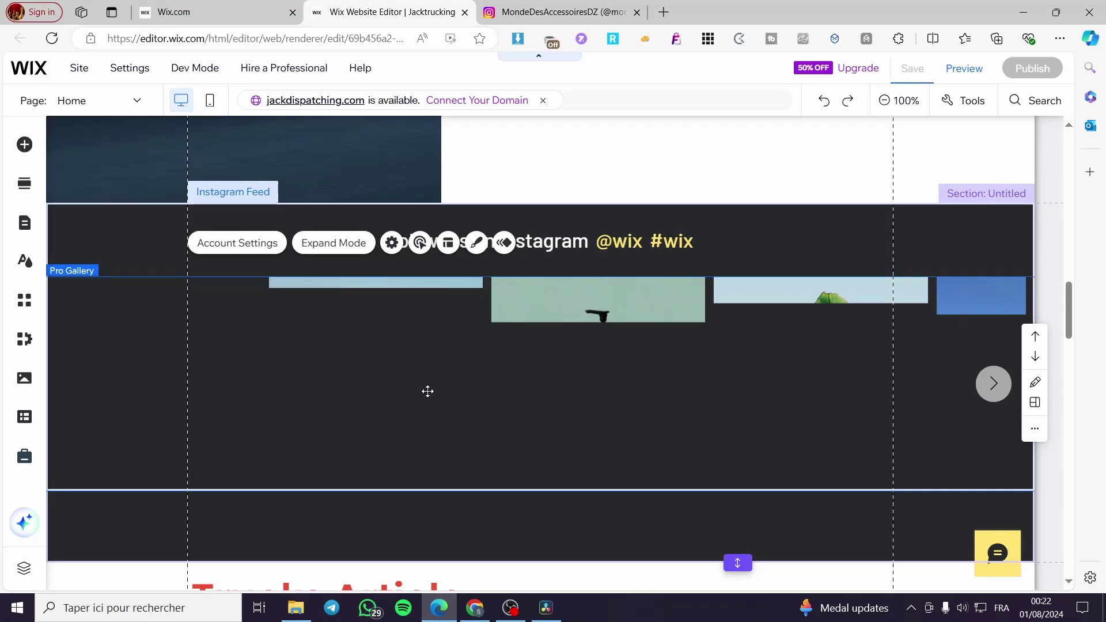
Connect the Instagram Feed to the Instagram account and allow Wix access to its profile information and content
{"action": "left_click", "coordinate": [247, 244]}
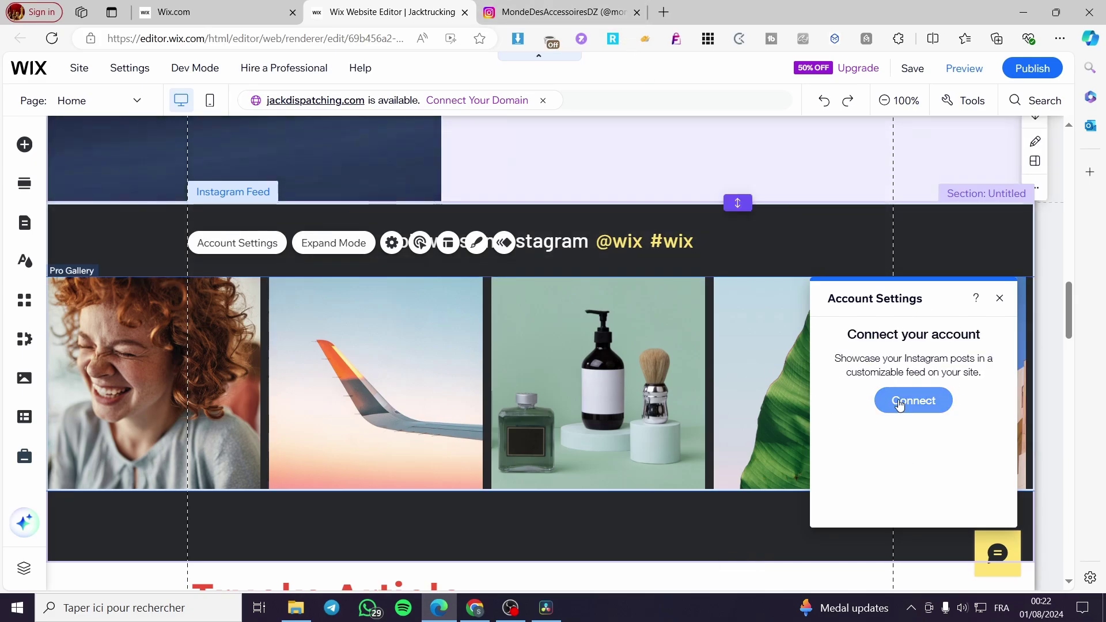
{"action": "left_click", "coordinate": [901, 407]}
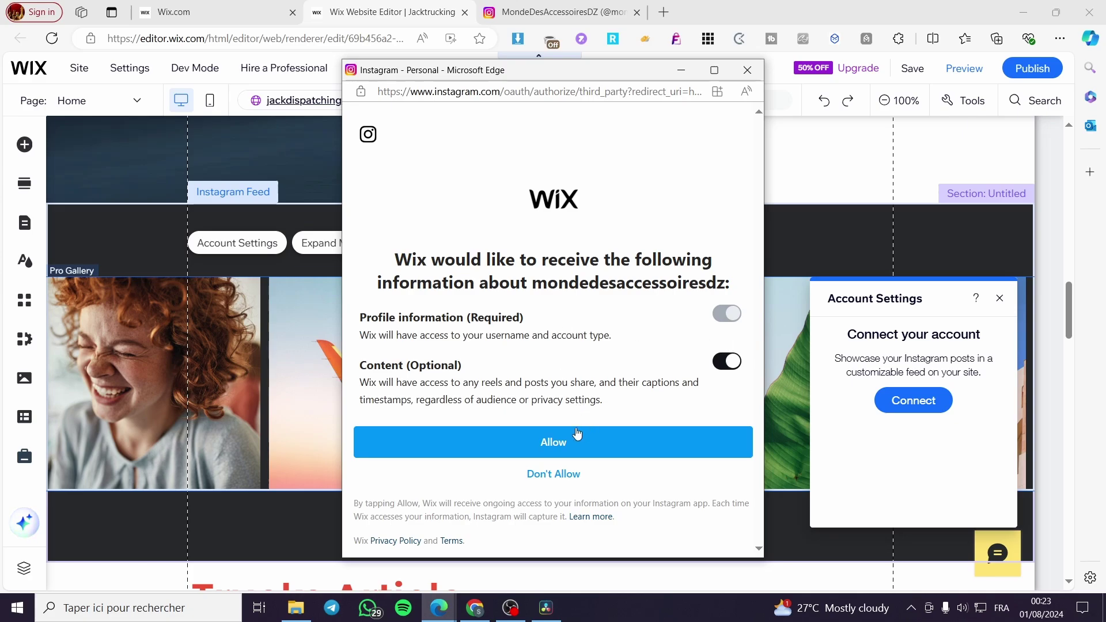
{"action": "left_click", "coordinate": [552, 445]}
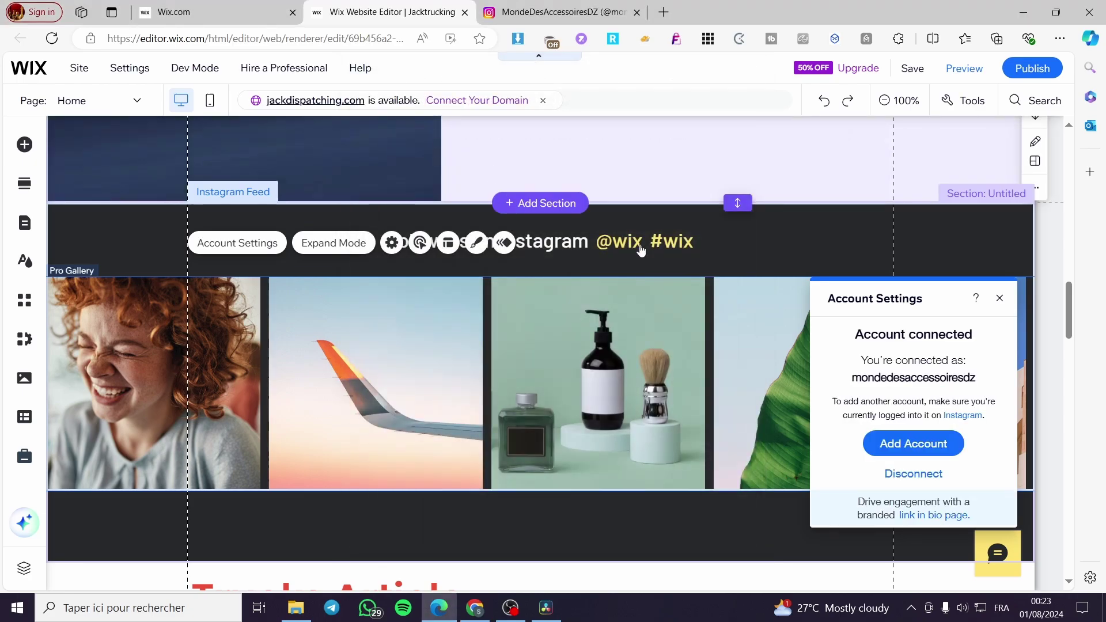
Delete the #wix hashtag from the Instagram Feed's heading and close the Widget Elements settings
{"action": "left_click", "coordinate": [694, 254]}
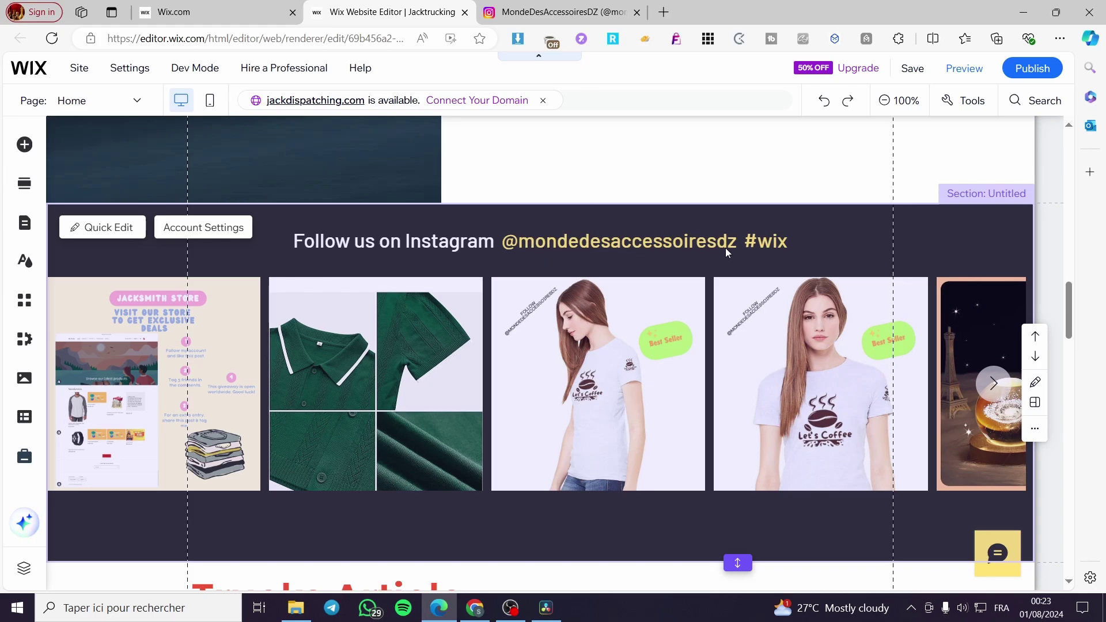
{"action": "left_click", "coordinate": [782, 242]}
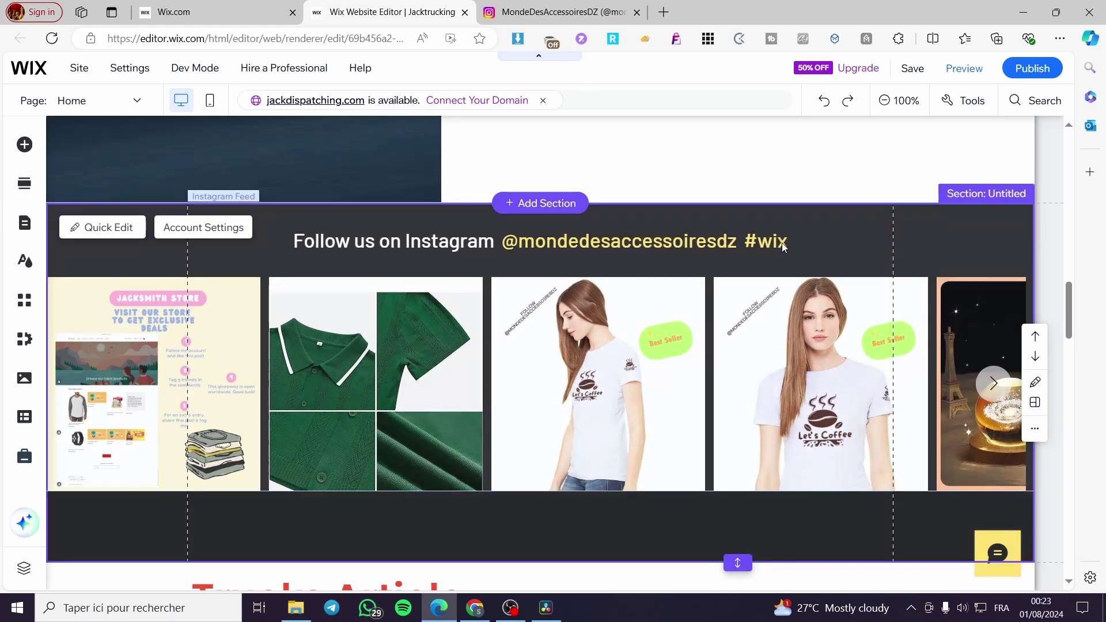
{"action": "left_click", "coordinate": [782, 242]}
{"action": "left_click", "coordinate": [782, 243]}
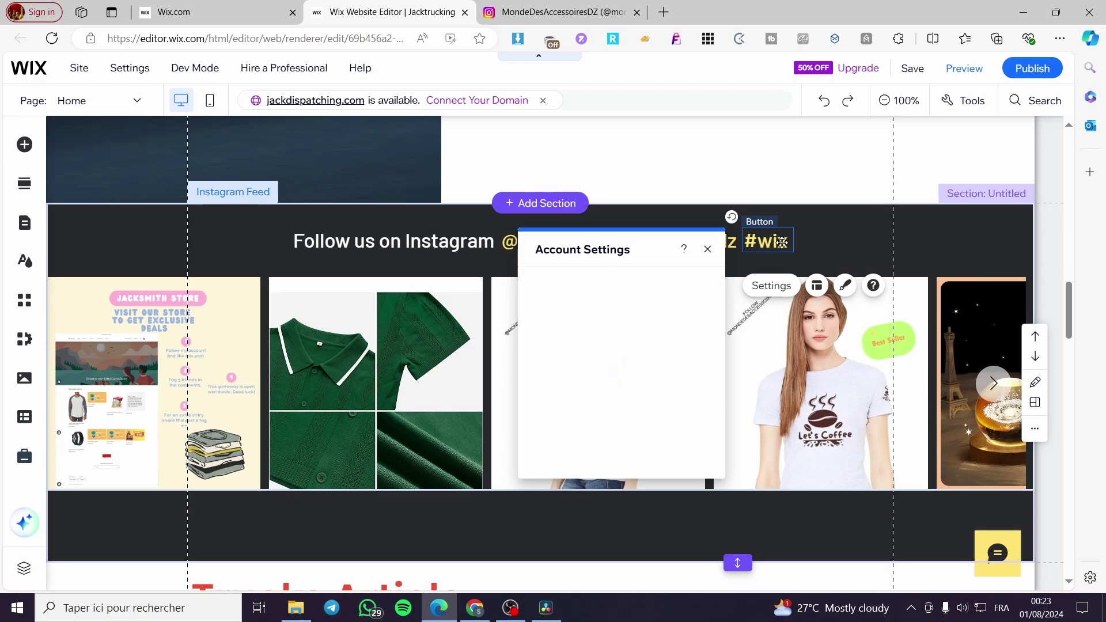
{"action": "key", "text": "Delete"}
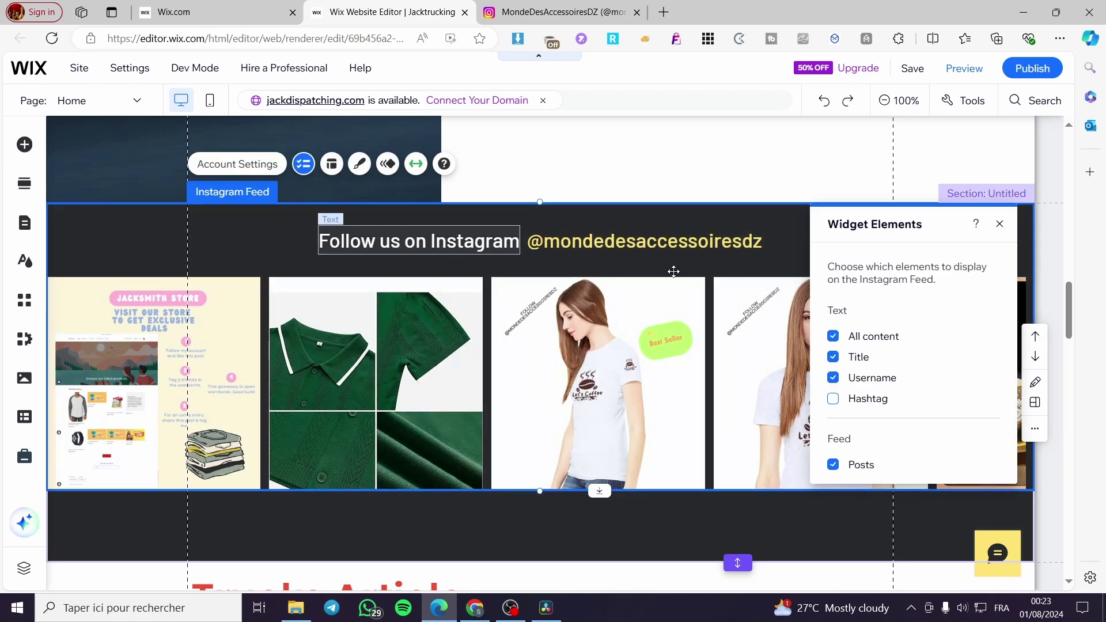
{"action": "left_click", "coordinate": [1000, 223]}
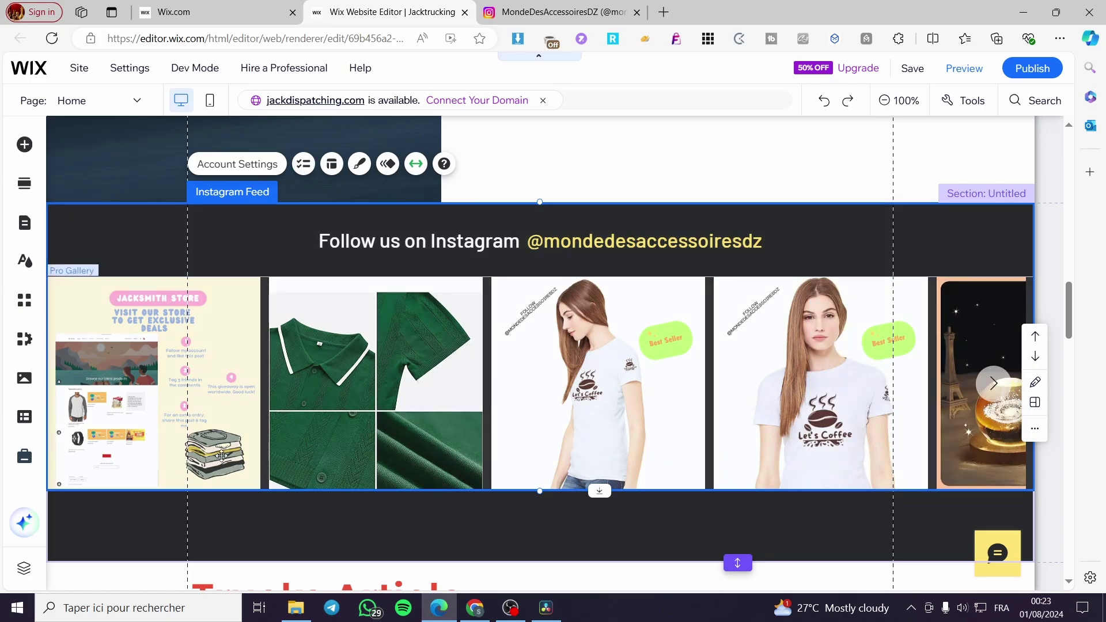
Compare the feed with the posts on the Instagram profile, and extend the feed's height down to the end of its section
{"action": "left_click", "coordinate": [556, 12]}
{"action": "scroll", "coordinate": [398, 495], "scroll_direction": "down", "scroll_amount": 5}
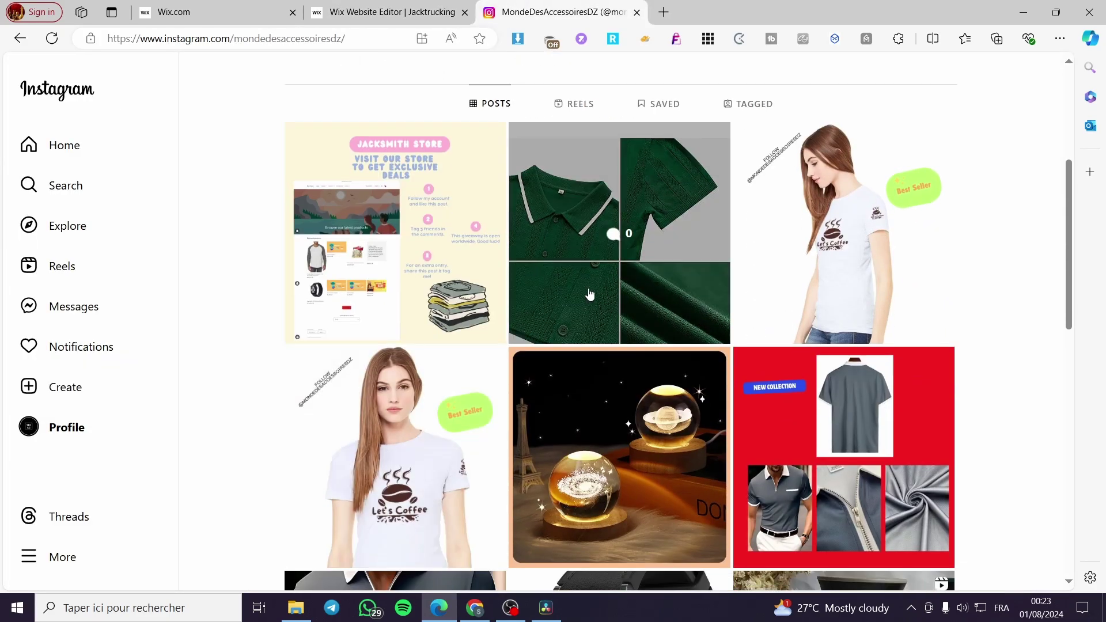
{"action": "left_click", "coordinate": [386, 12]}
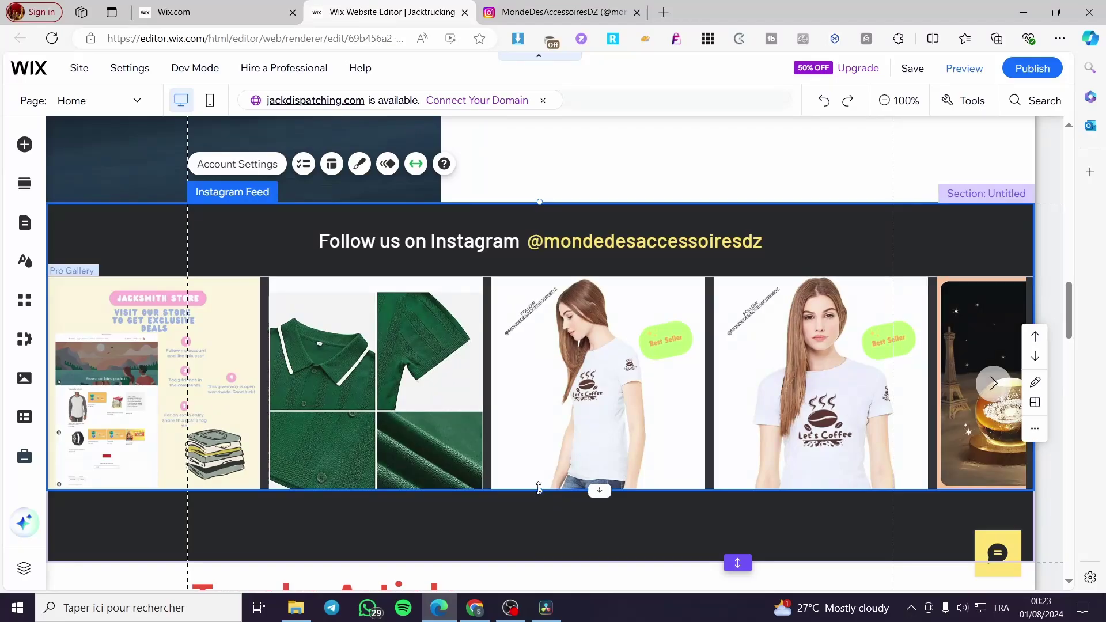
{"action": "left_click_drag", "start_coordinate": [539, 491], "coordinate": [525, 553]}
{"action": "scroll", "coordinate": [535, 529], "scroll_direction": "down", "scroll_amount": 5}
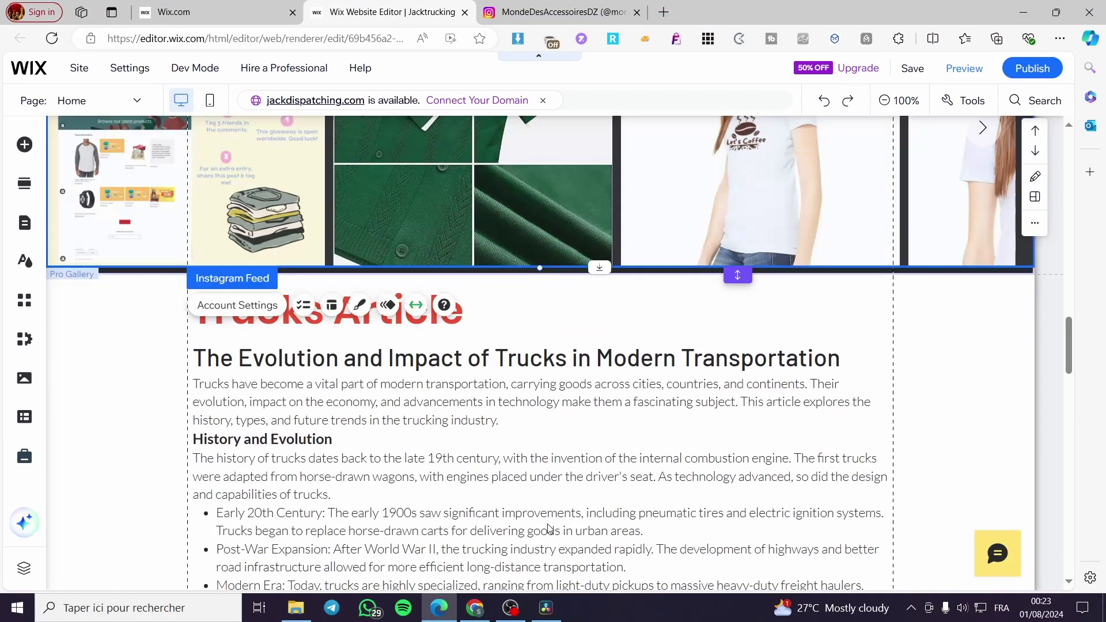
{"action": "scroll", "coordinate": [548, 530], "scroll_direction": "up", "scroll_amount": 5}
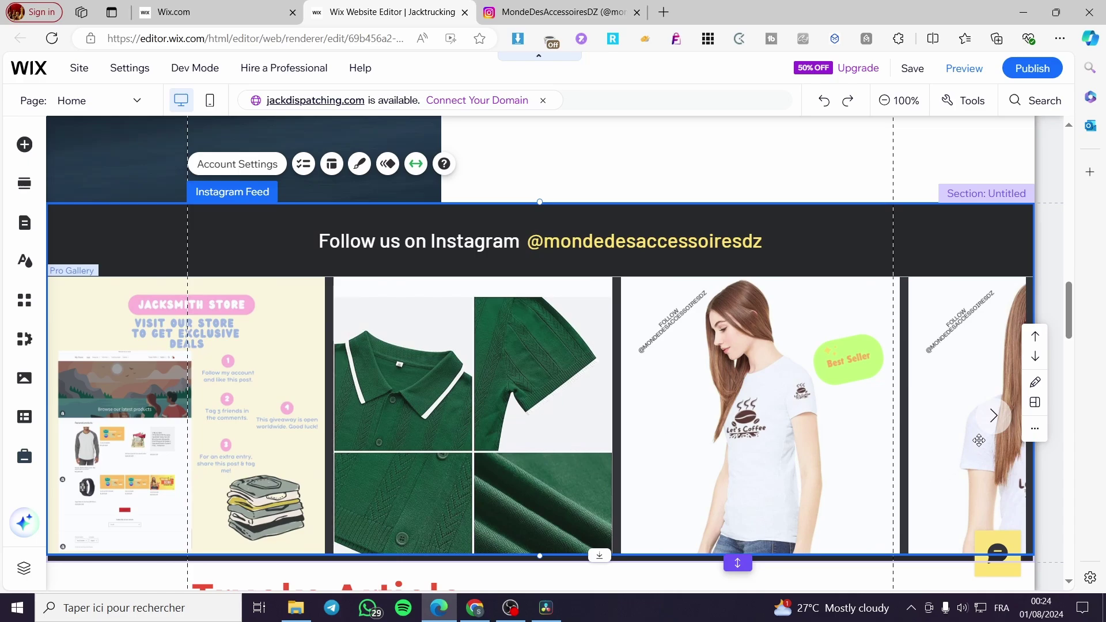
Review the gallery's account settings and its Expand Mode lightbox, then exit Lightbox Mode
{"action": "left_click", "coordinate": [749, 369]}
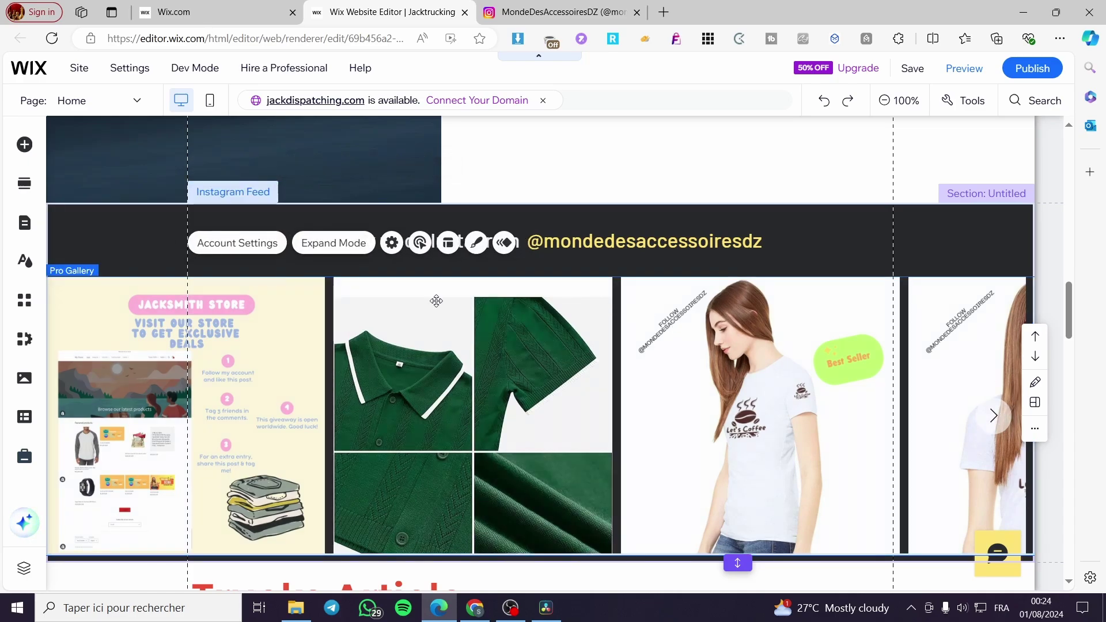
{"action": "left_click", "coordinate": [271, 250]}
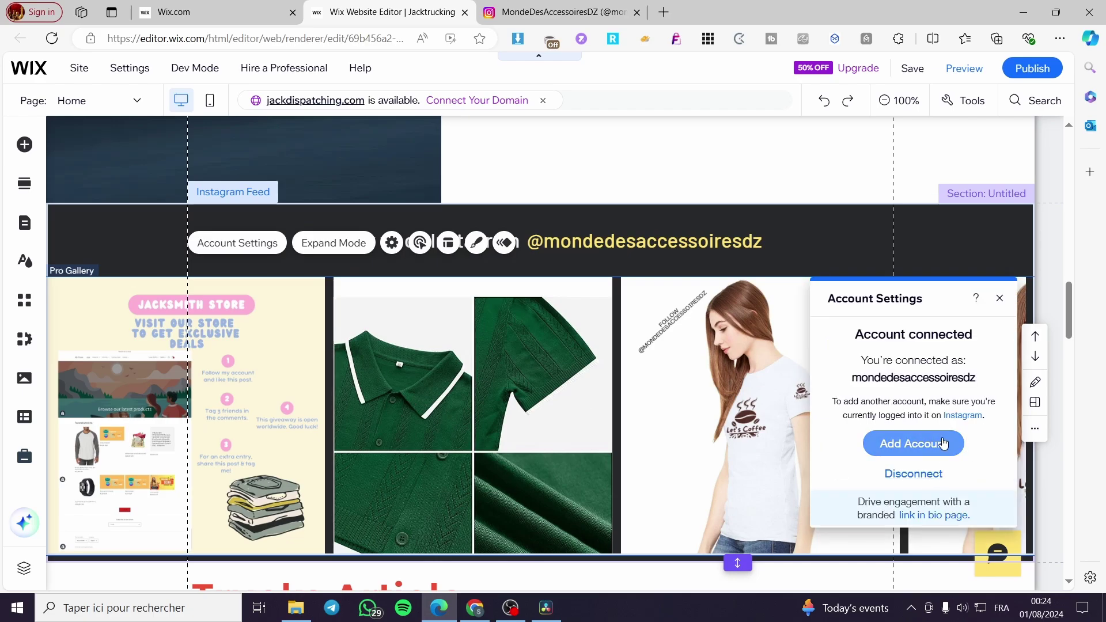
{"action": "left_click", "coordinate": [1000, 298]}
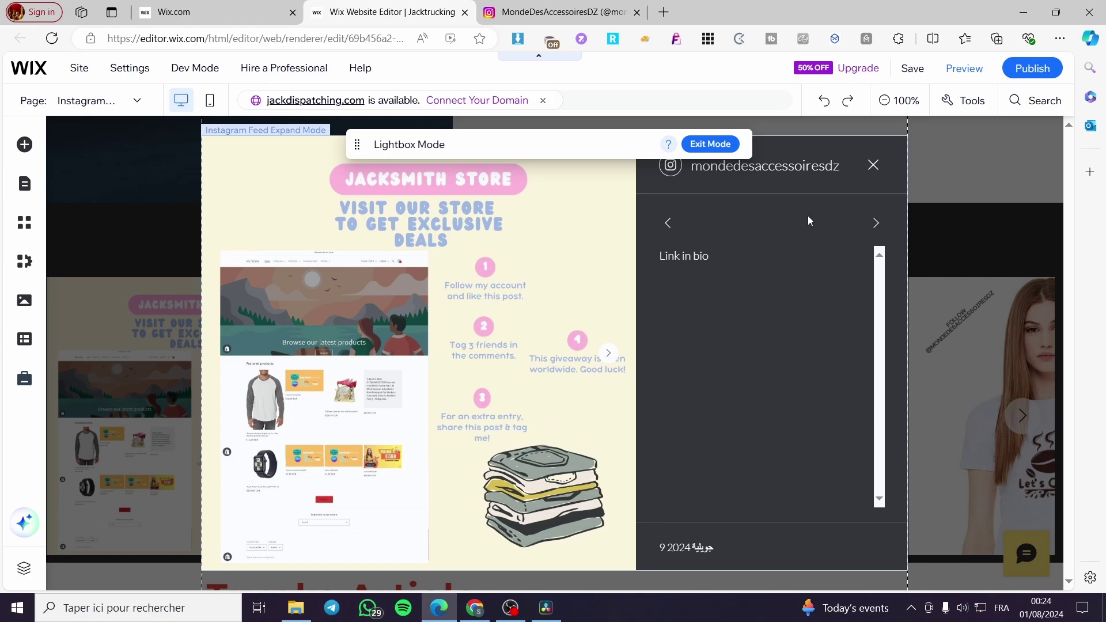
{"action": "left_click", "coordinate": [869, 168]}
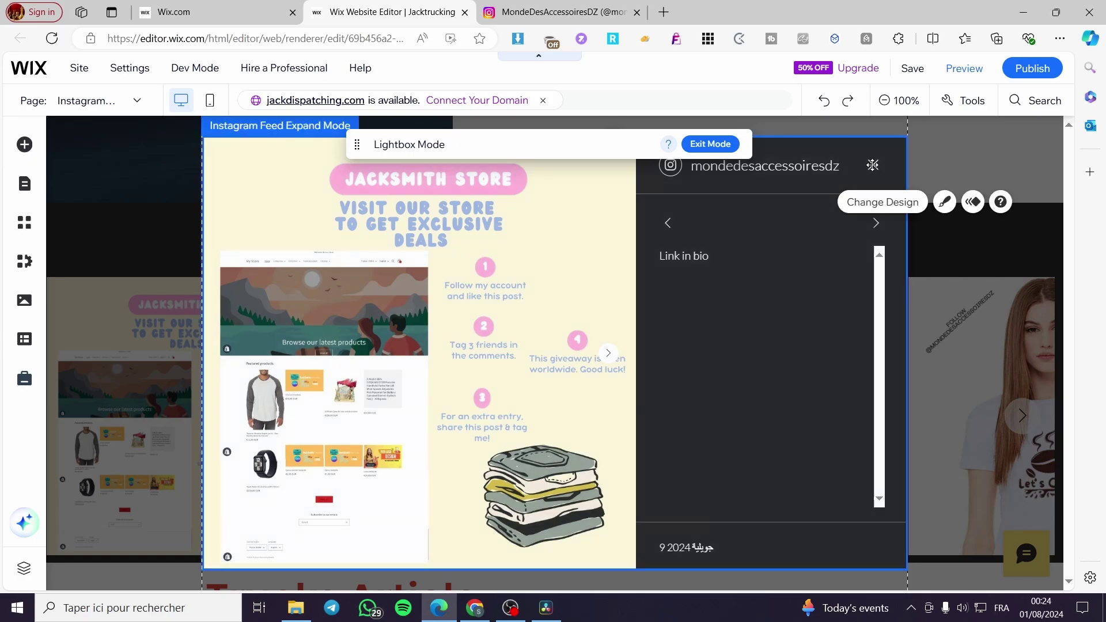
{"action": "left_click", "coordinate": [882, 168]}
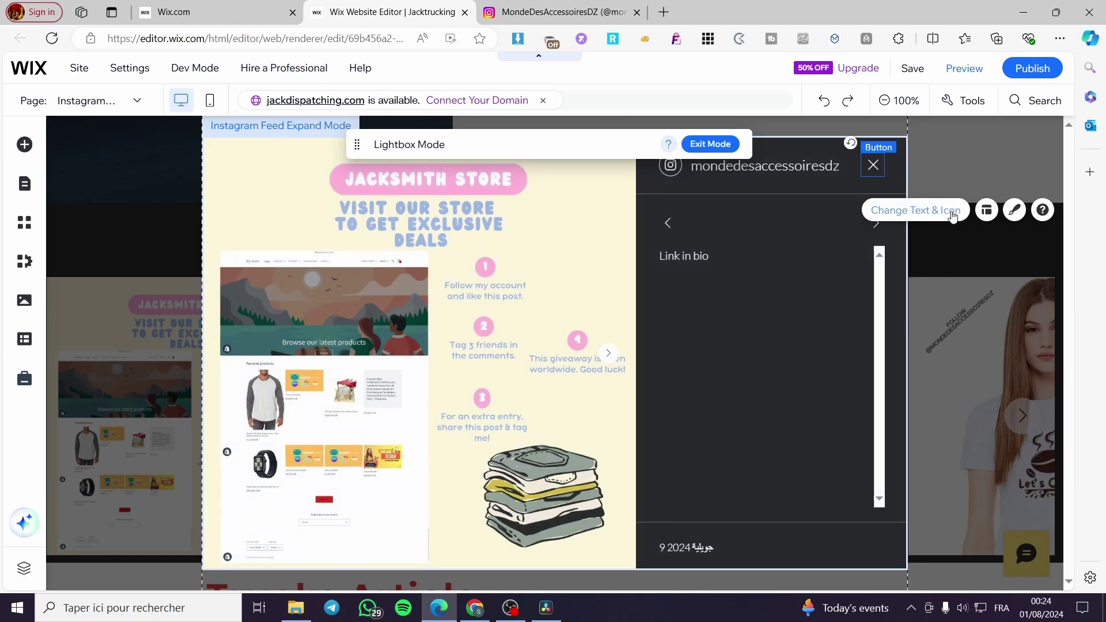
{"action": "left_click", "coordinate": [922, 298]}
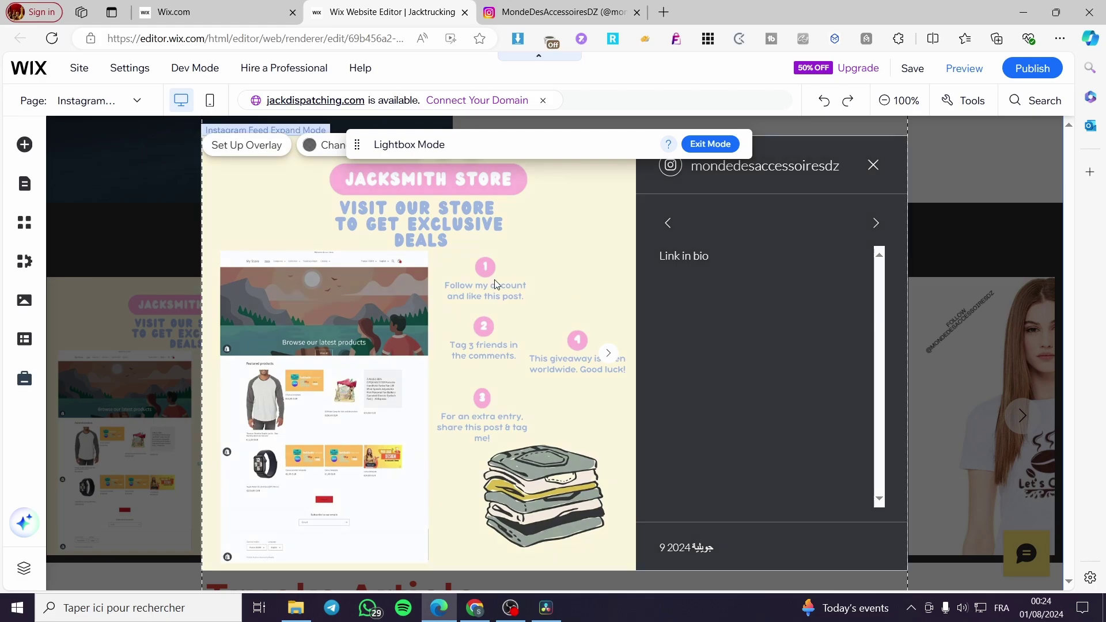
{"action": "left_click_drag", "start_coordinate": [513, 144], "coordinate": [581, 194]}
{"action": "left_click", "coordinate": [777, 195]}
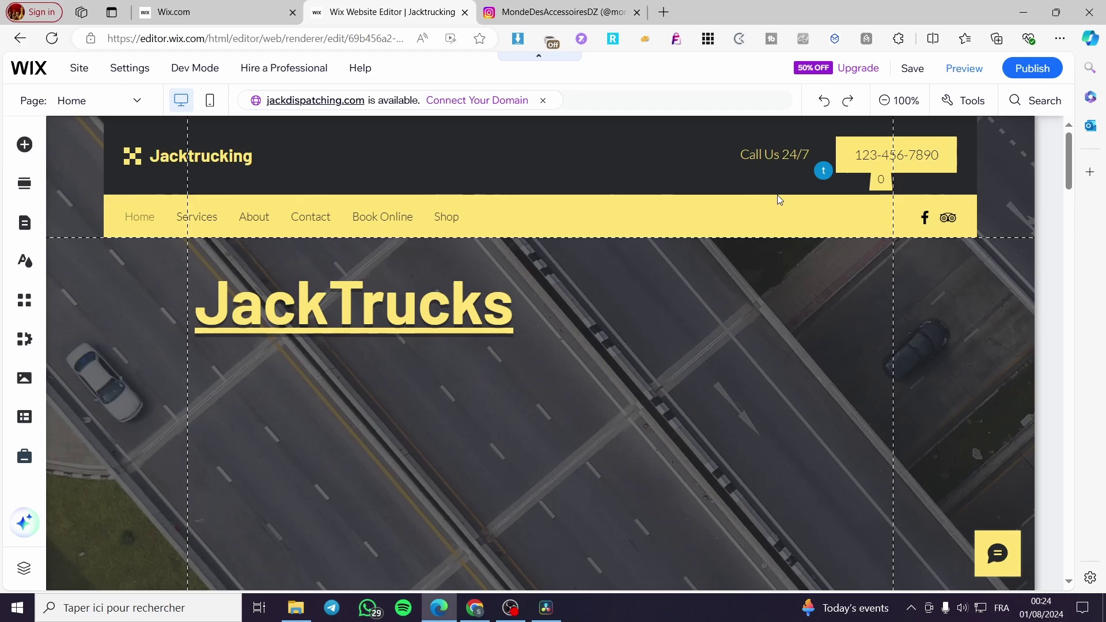
Return to the Instagram Feed section on the Home page, check its Quick Edit and layout options, and close them
{"action": "left_click_drag", "start_coordinate": [1073, 162], "coordinate": [1072, 320]}
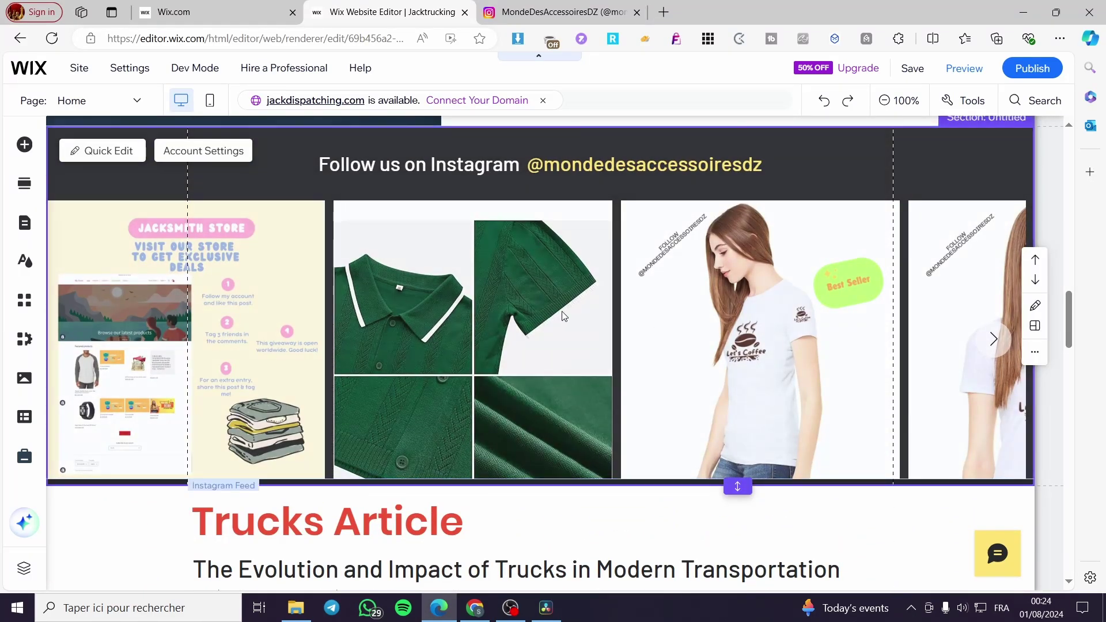
{"action": "left_click", "coordinate": [99, 151]}
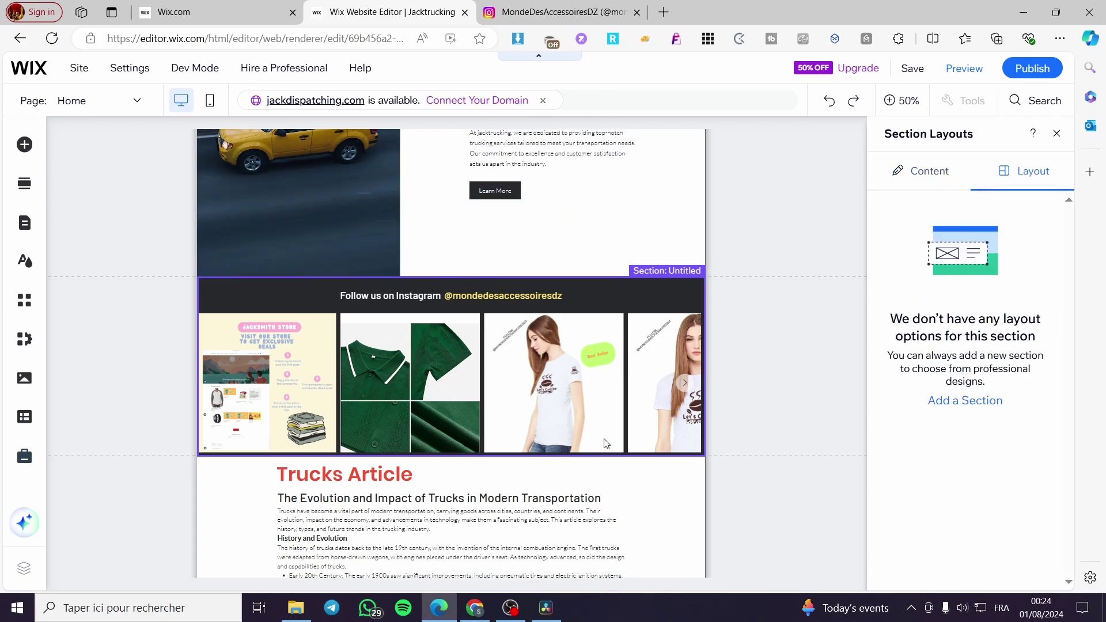
{"action": "left_click", "coordinate": [1057, 133]}
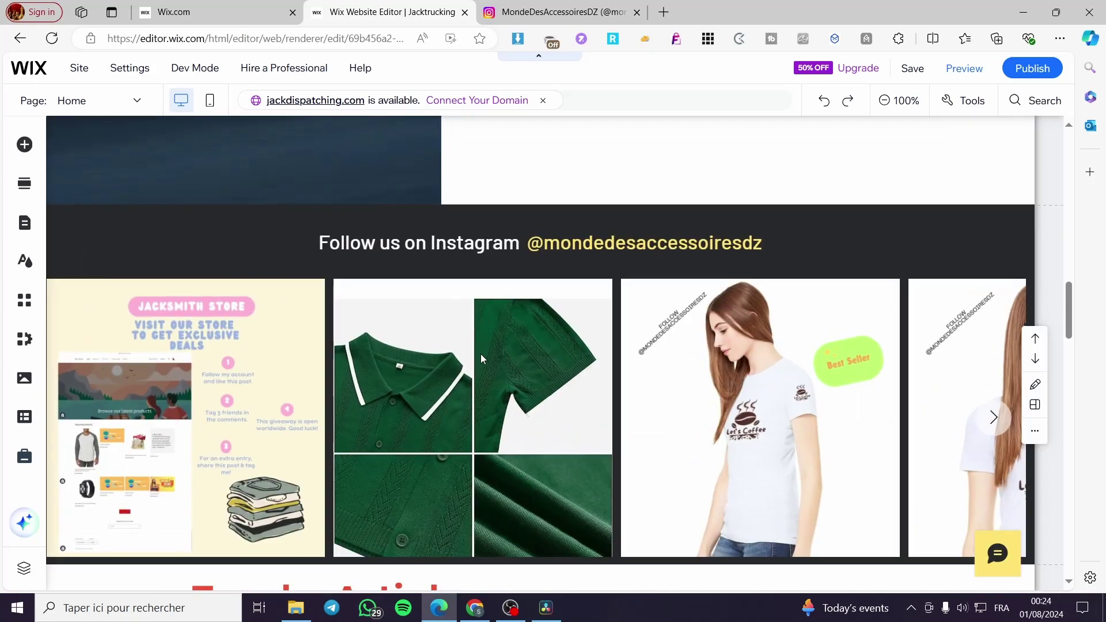
Examine the feed gallery's item-click setting and its video behaviors, including the Play videos choices, without changing them
{"action": "left_click", "coordinate": [480, 354]}
{"action": "left_click", "coordinate": [285, 389]}
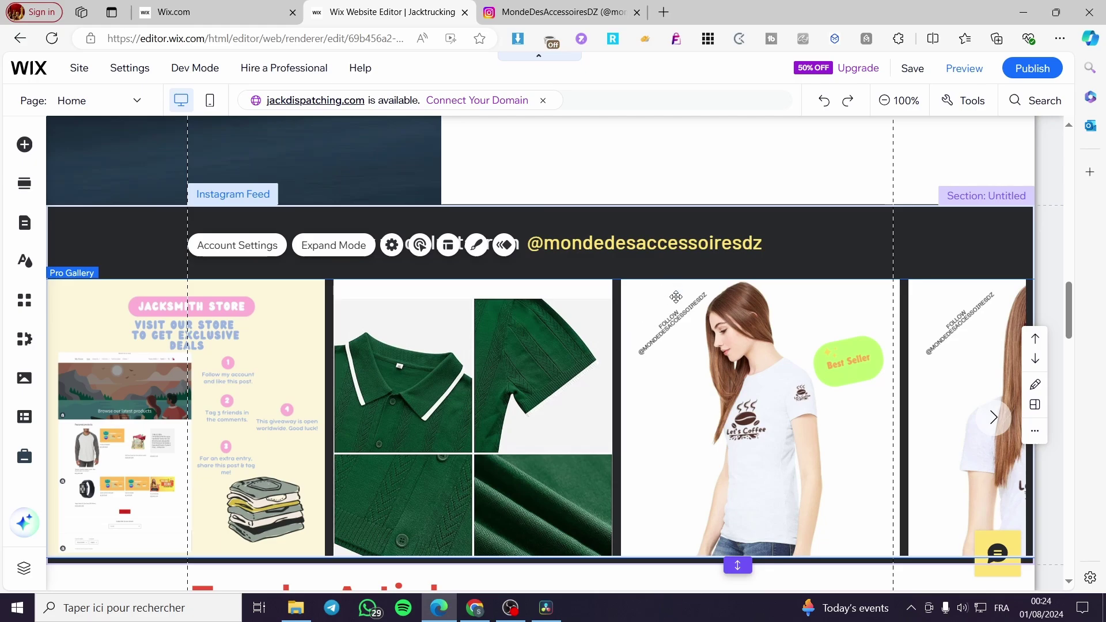
{"action": "left_click", "coordinate": [680, 271]}
{"action": "left_click", "coordinate": [359, 280]}
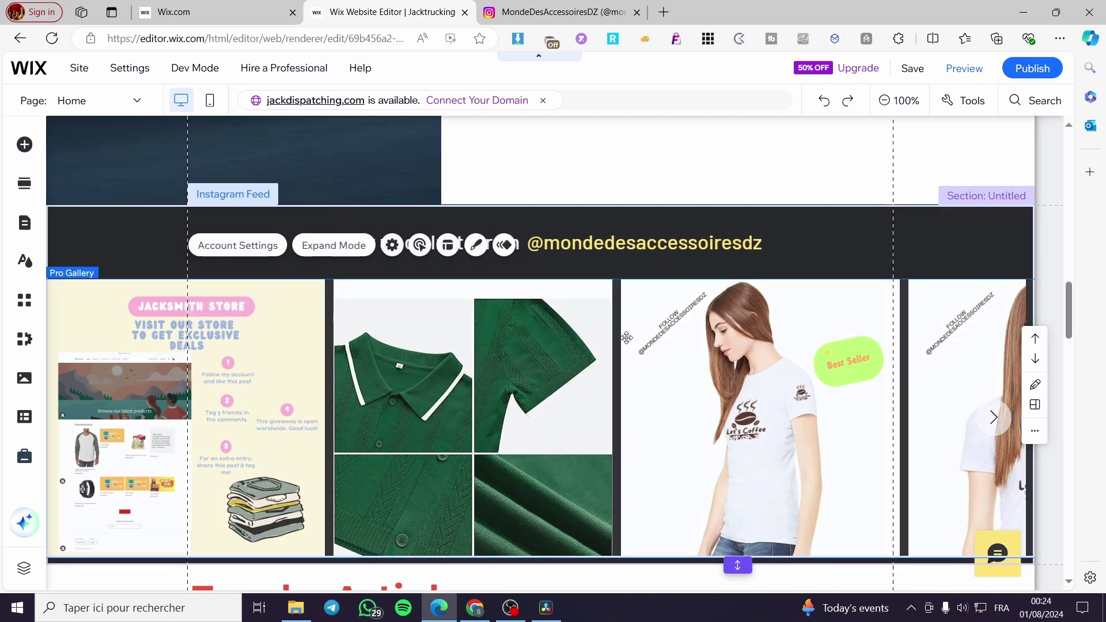
{"action": "left_click", "coordinate": [392, 247]}
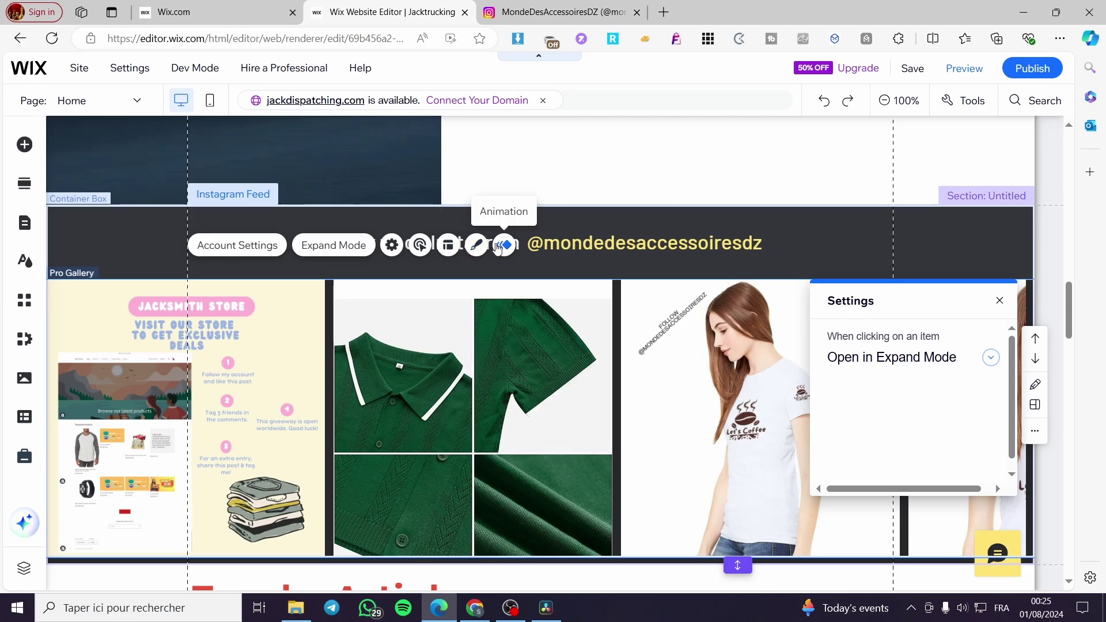
{"action": "left_click", "coordinate": [419, 246]}
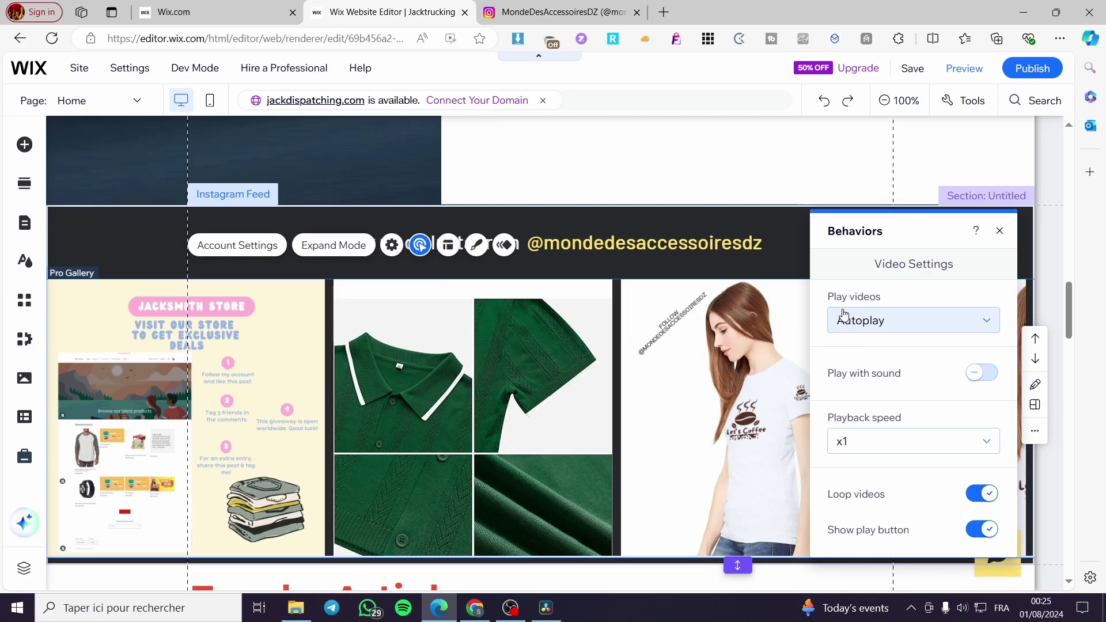
{"action": "left_click", "coordinate": [957, 321]}
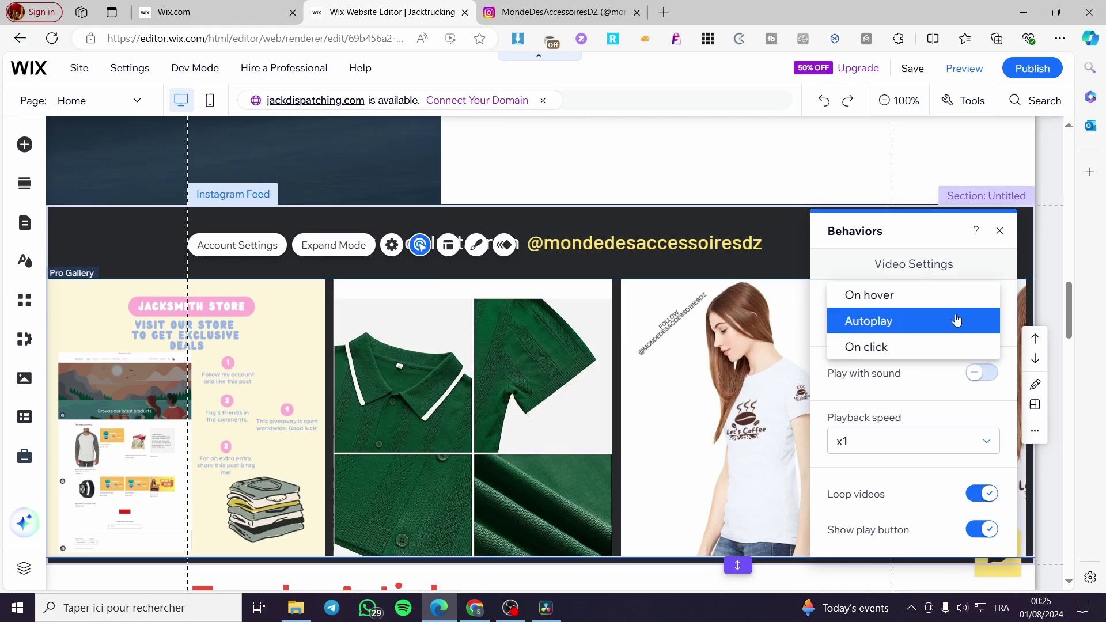
{"action": "left_click", "coordinate": [954, 273]}
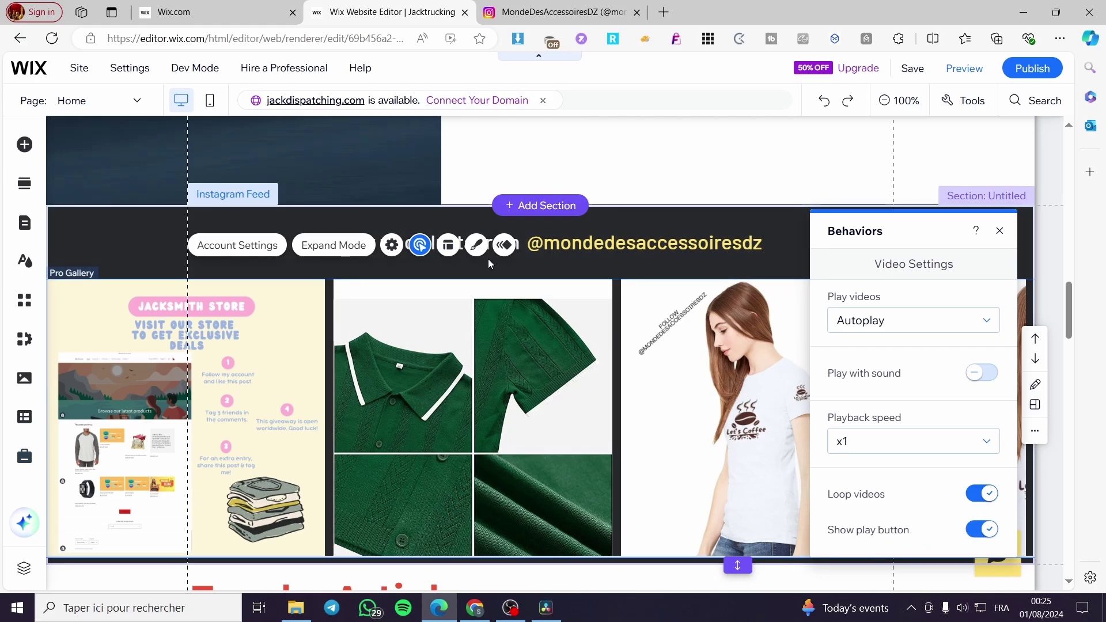
{"action": "left_click", "coordinate": [1000, 231]}
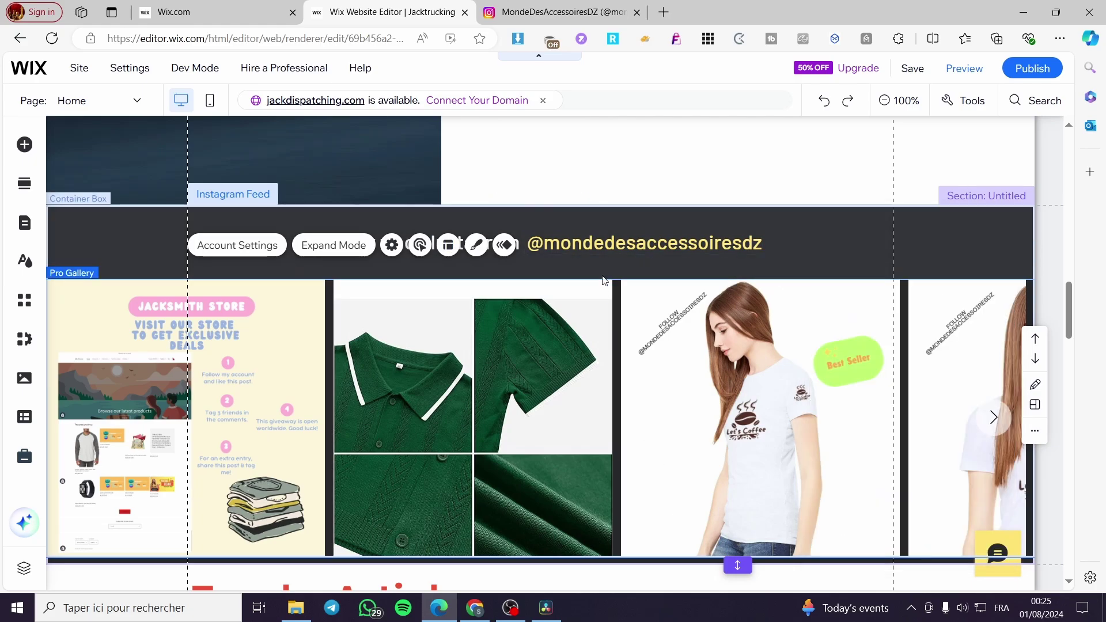
Try the Masonry layout on the Instagram feed gallery and set it back to Grid
{"action": "left_click", "coordinate": [444, 250]}
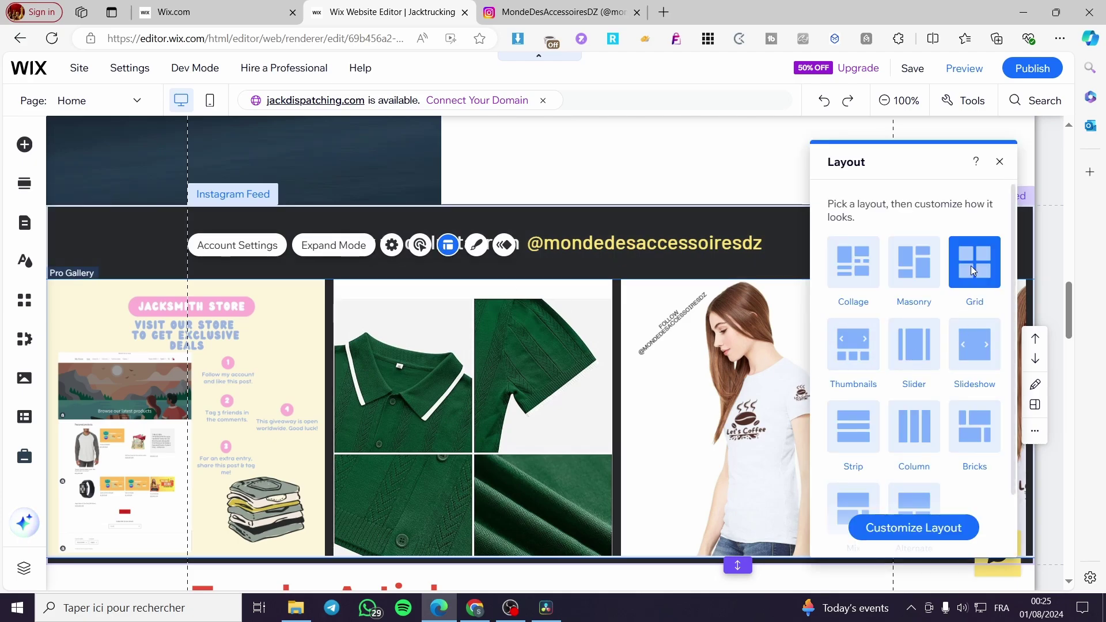
{"action": "left_click", "coordinate": [912, 265]}
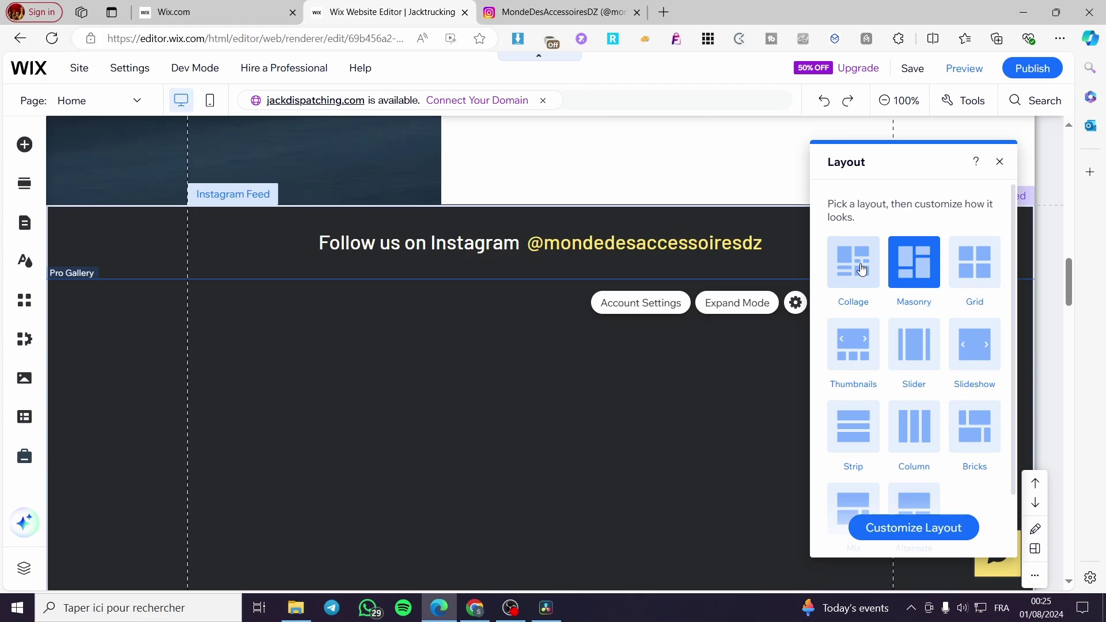
{"action": "scroll", "coordinate": [898, 360], "scroll_direction": "down", "scroll_amount": 1}
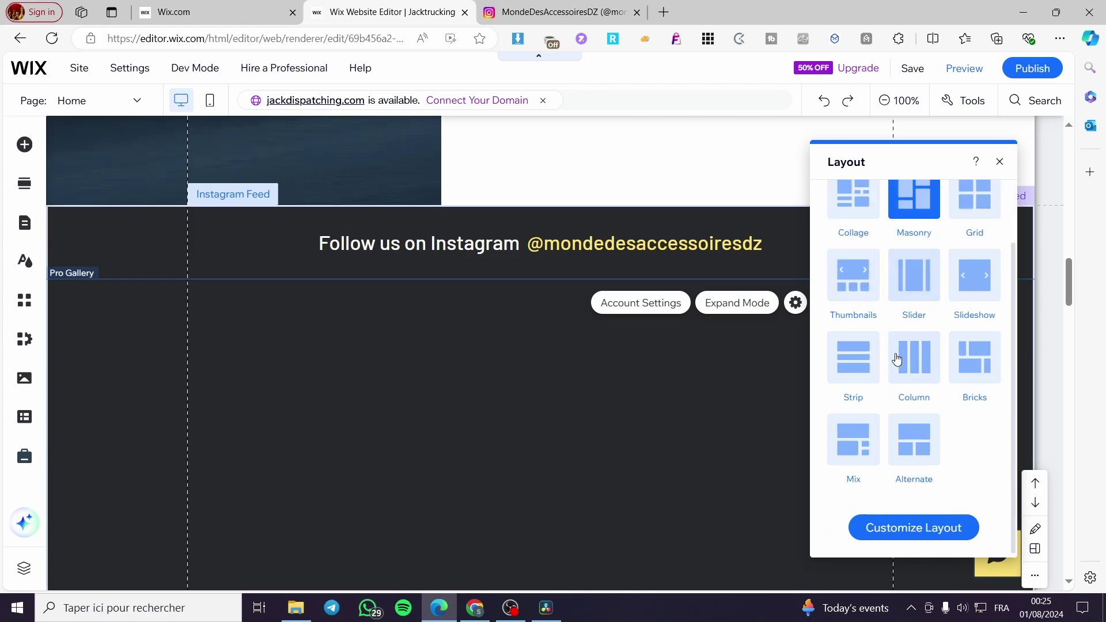
{"action": "scroll", "coordinate": [726, 410], "scroll_direction": "down", "scroll_amount": 4}
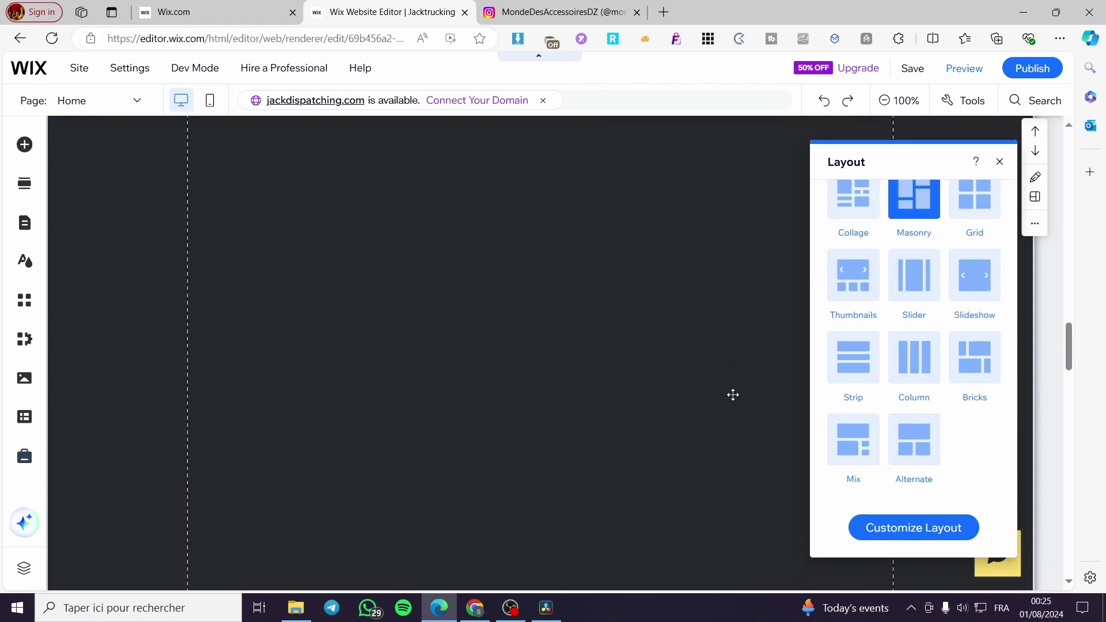
{"action": "scroll", "coordinate": [732, 385], "scroll_direction": "up", "scroll_amount": 3}
{"action": "left_click", "coordinate": [974, 196]}
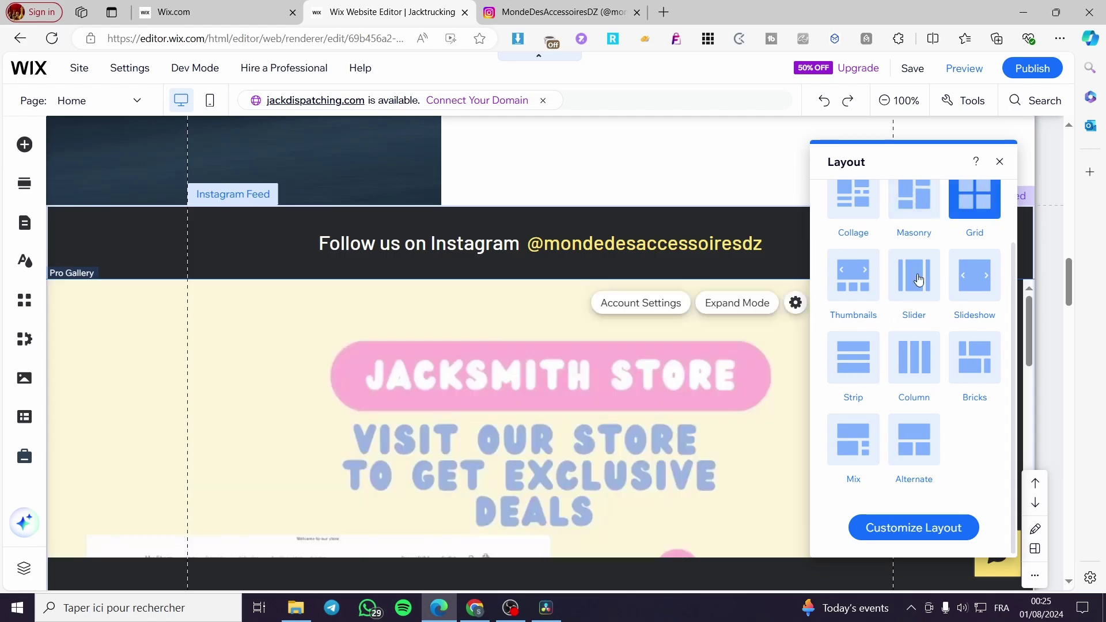
{"action": "scroll", "coordinate": [719, 388], "scroll_direction": "down", "scroll_amount": 3}
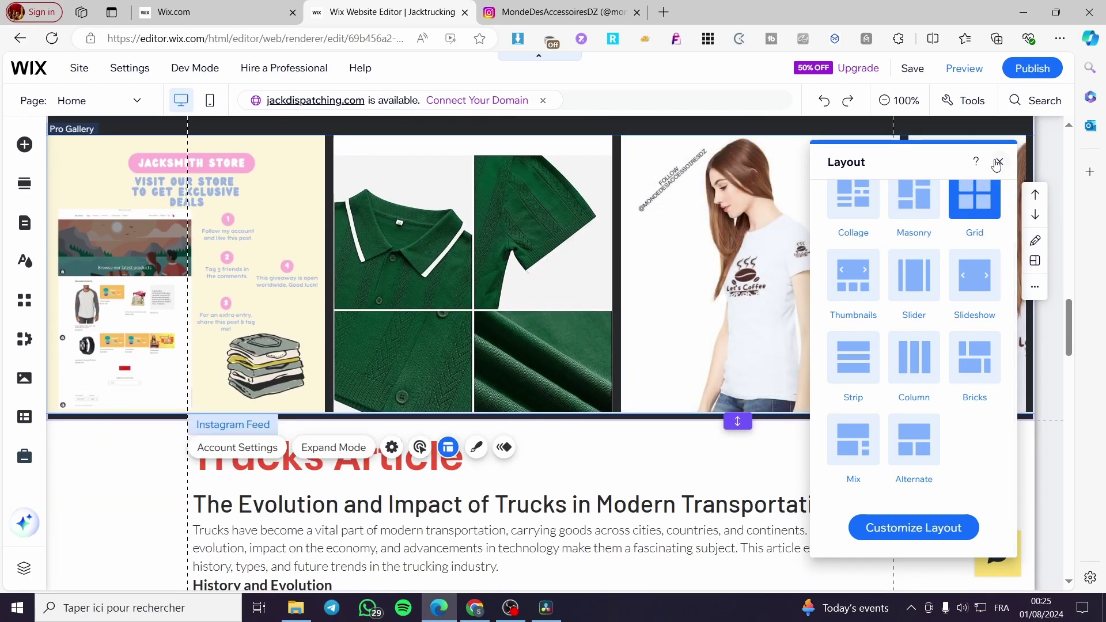
Try the "Nothing happens" item-click setting on the Instagram feed gallery and set it back to "Open in Expand Mode"
{"action": "left_click", "coordinate": [678, 321]}
{"action": "scroll", "coordinate": [678, 321], "scroll_direction": "up", "scroll_amount": 4}
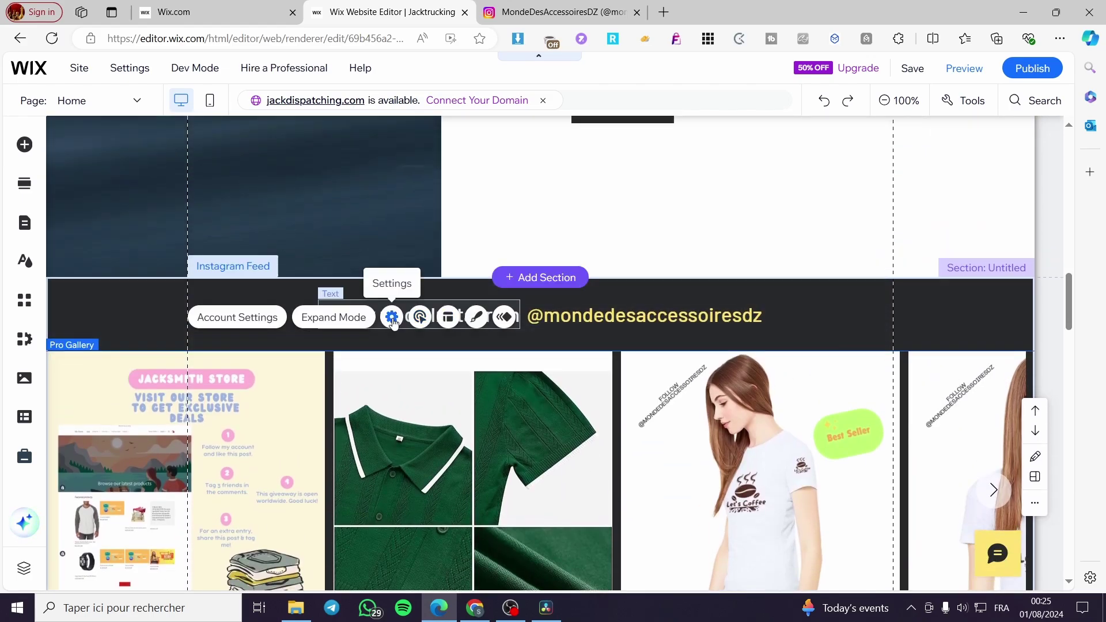
{"action": "left_click", "coordinate": [392, 318]}
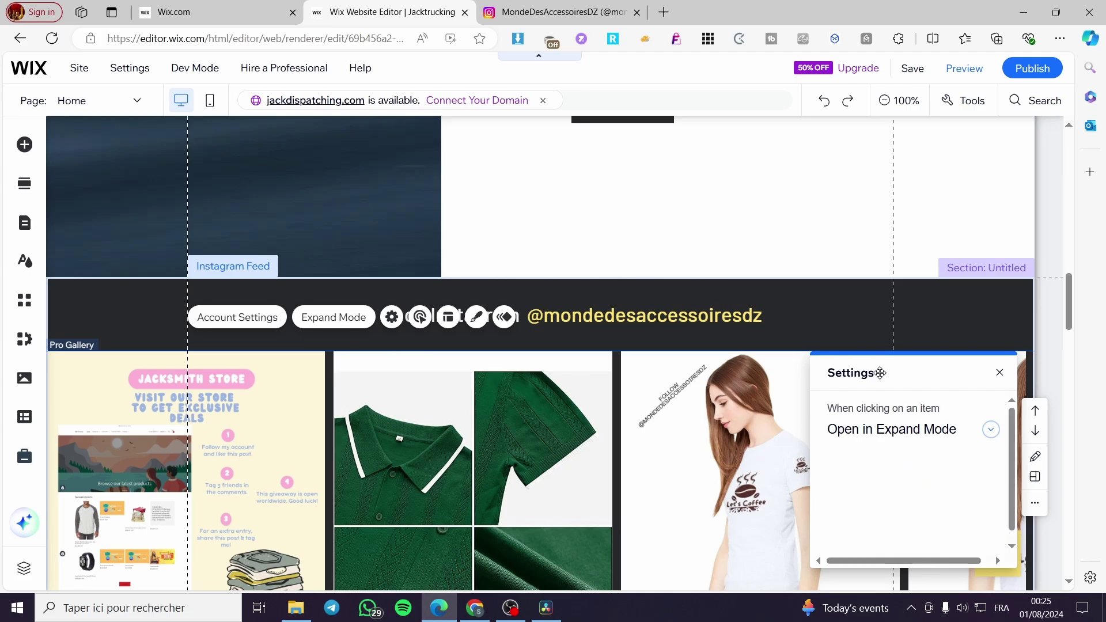
{"action": "left_click", "coordinate": [991, 430]}
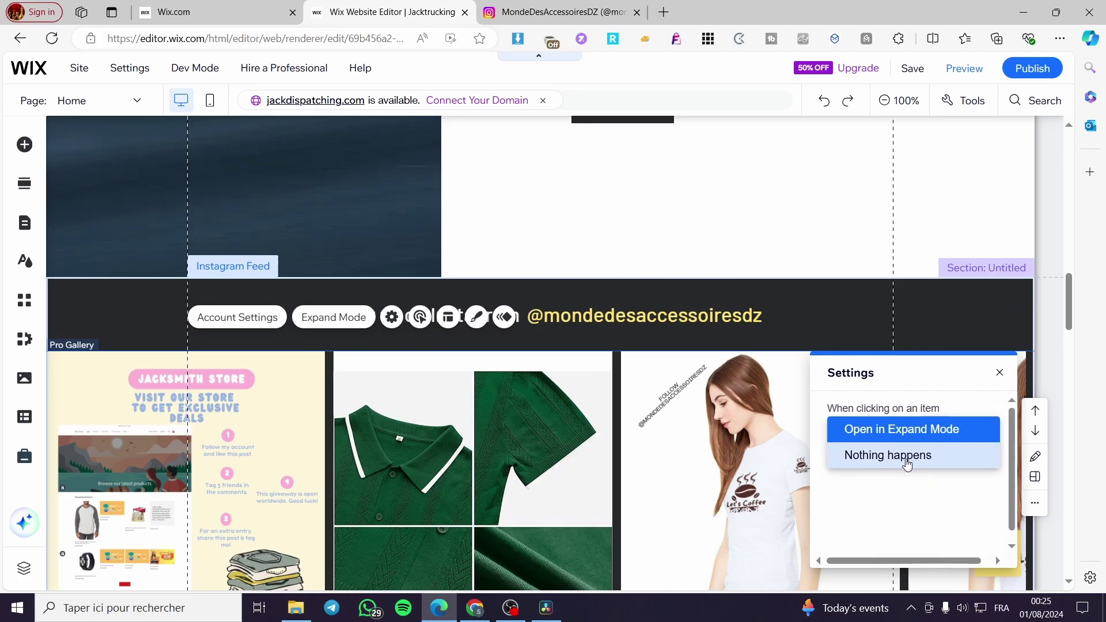
{"action": "left_click", "coordinate": [906, 433]}
{"action": "left_click", "coordinate": [878, 438]}
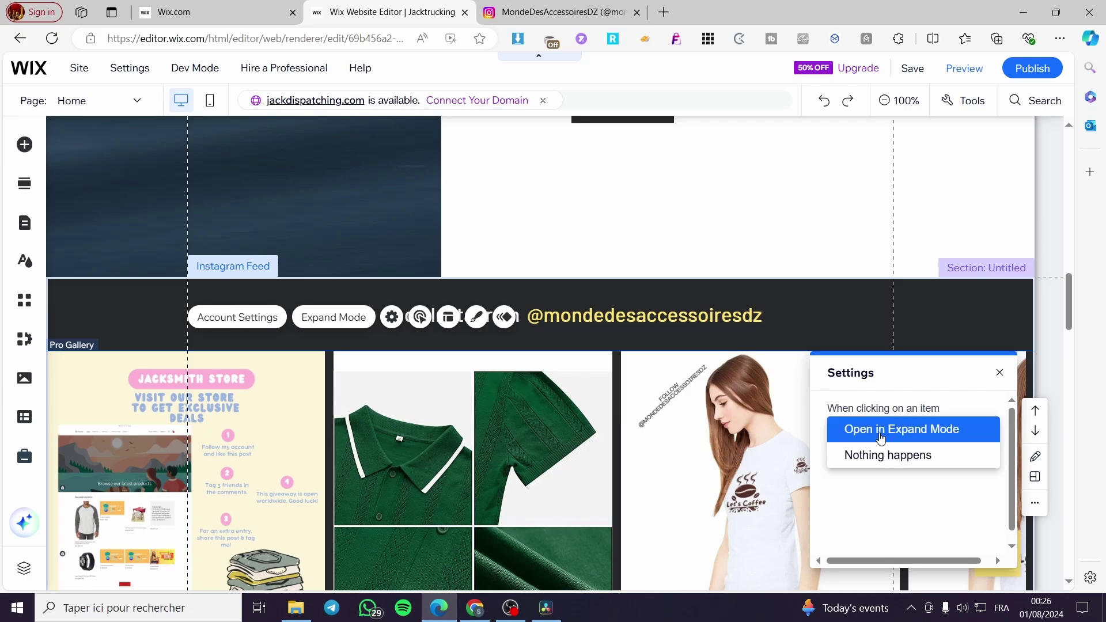
{"action": "left_click", "coordinate": [882, 439]}
{"action": "left_click", "coordinate": [991, 430]}
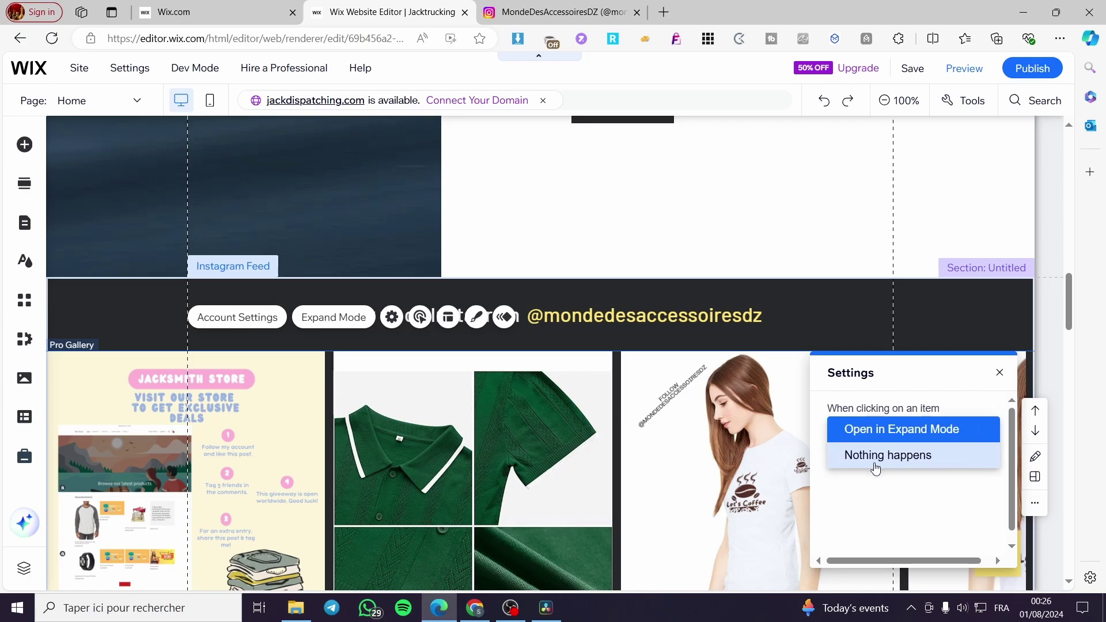
{"action": "left_click", "coordinate": [874, 457]}
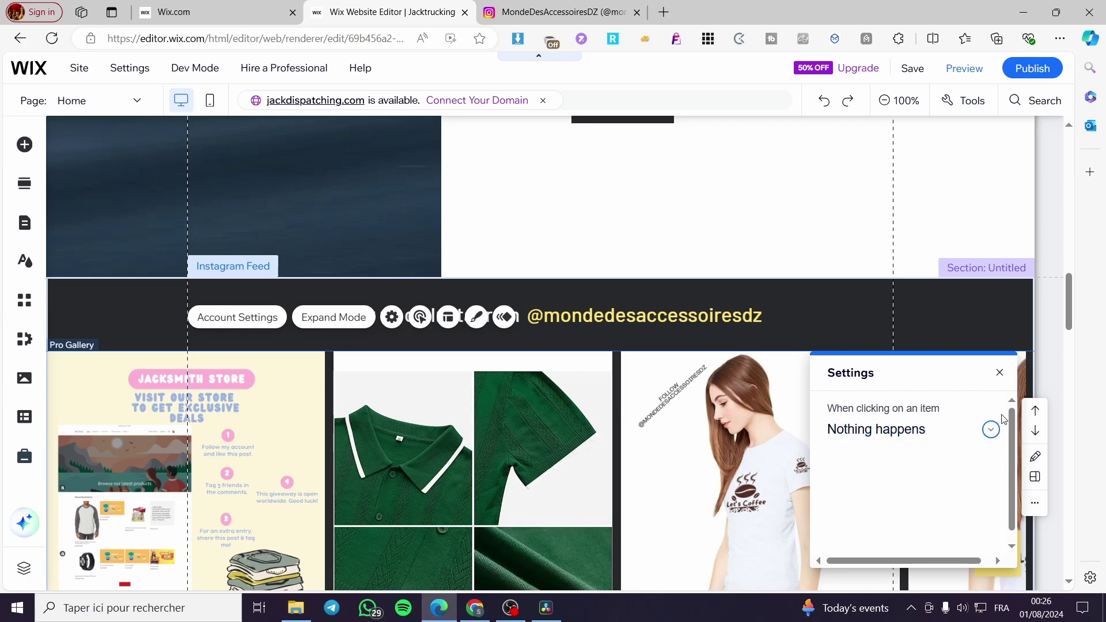
{"action": "left_click", "coordinate": [991, 430]}
{"action": "left_click", "coordinate": [905, 455]}
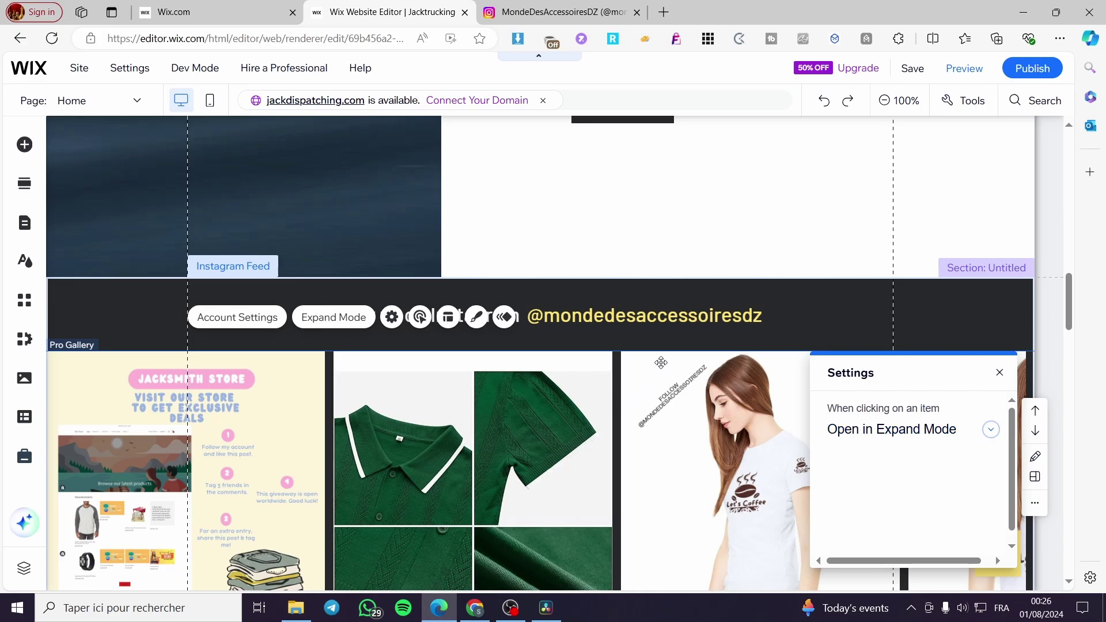
Compare the feed gallery with the posts on the Instagram profile, return to the website editor and close the gallery settings
{"action": "scroll", "coordinate": [643, 335], "scroll_direction": "down", "scroll_amount": 2}
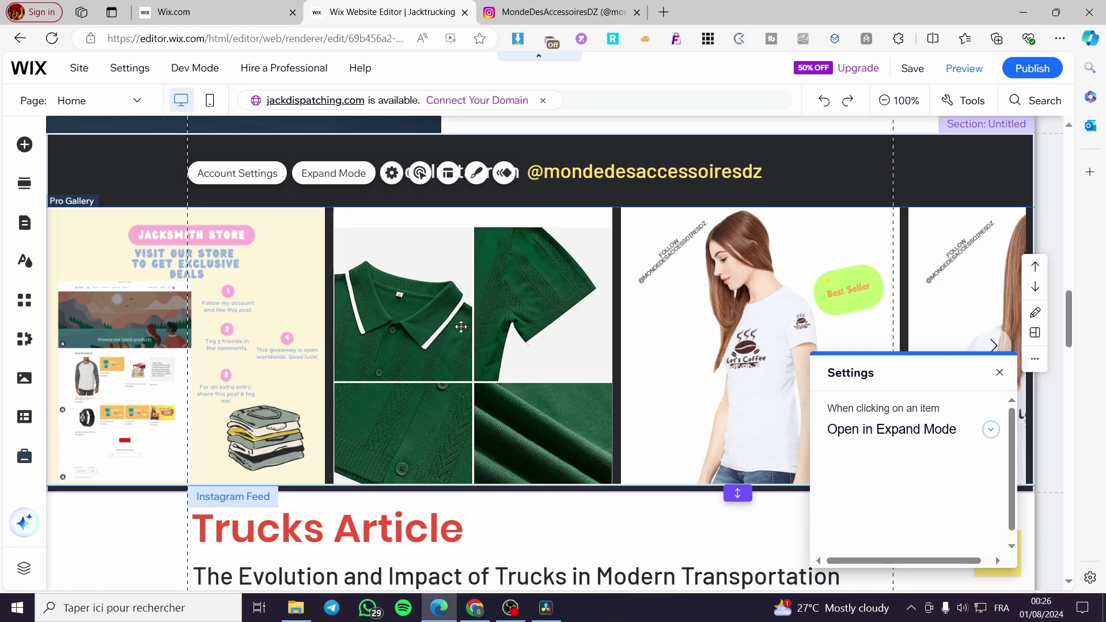
{"action": "left_click", "coordinate": [542, 5]}
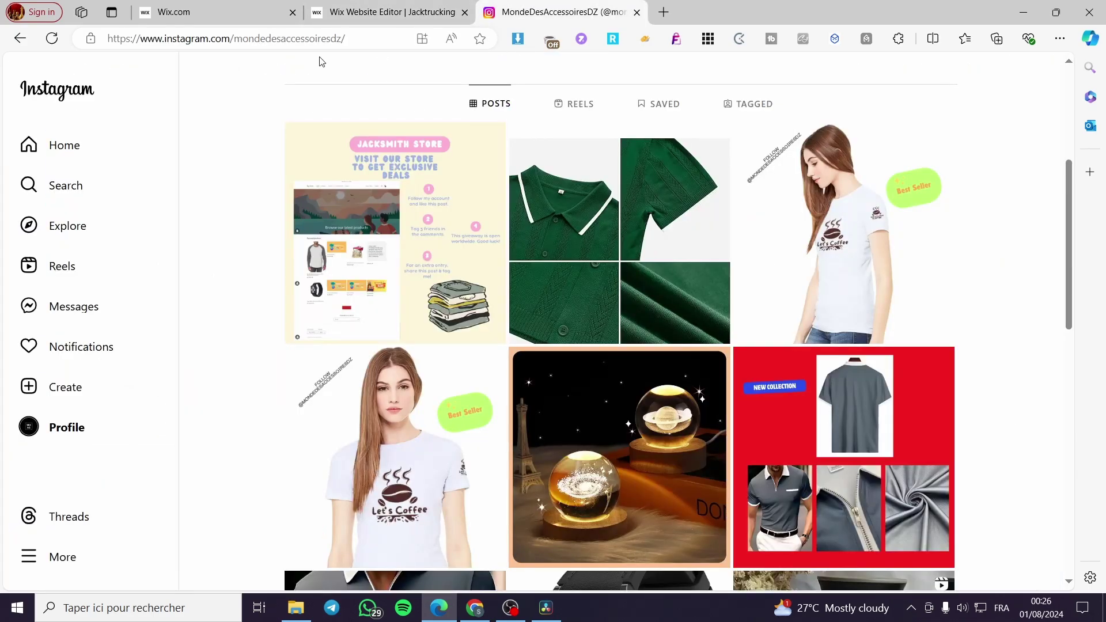
{"action": "left_click", "coordinate": [392, 11]}
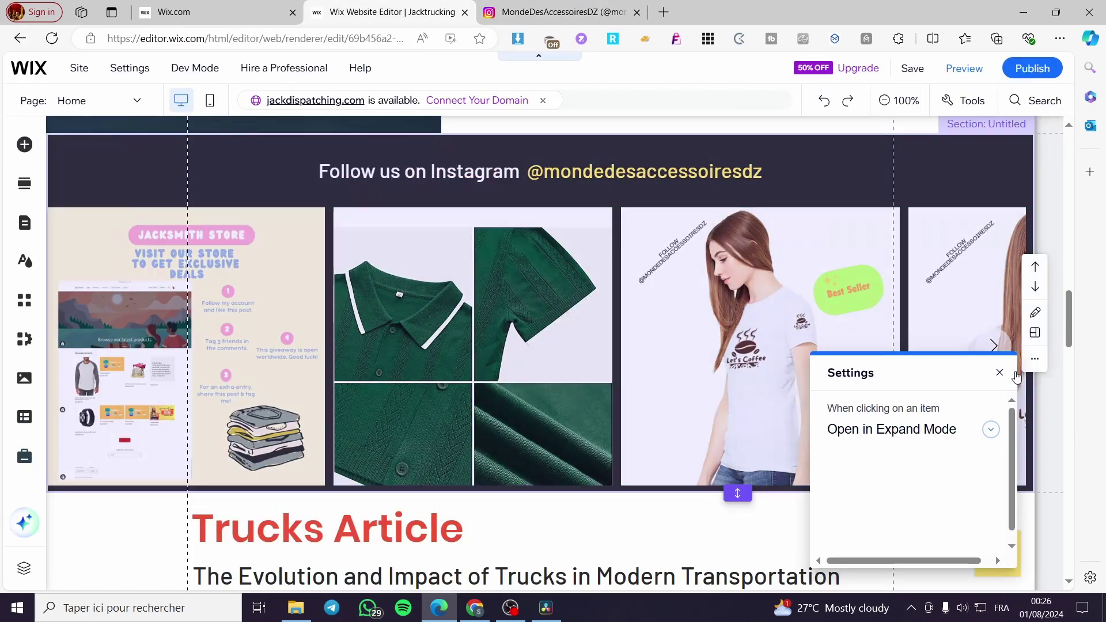
{"action": "left_click", "coordinate": [1001, 373]}
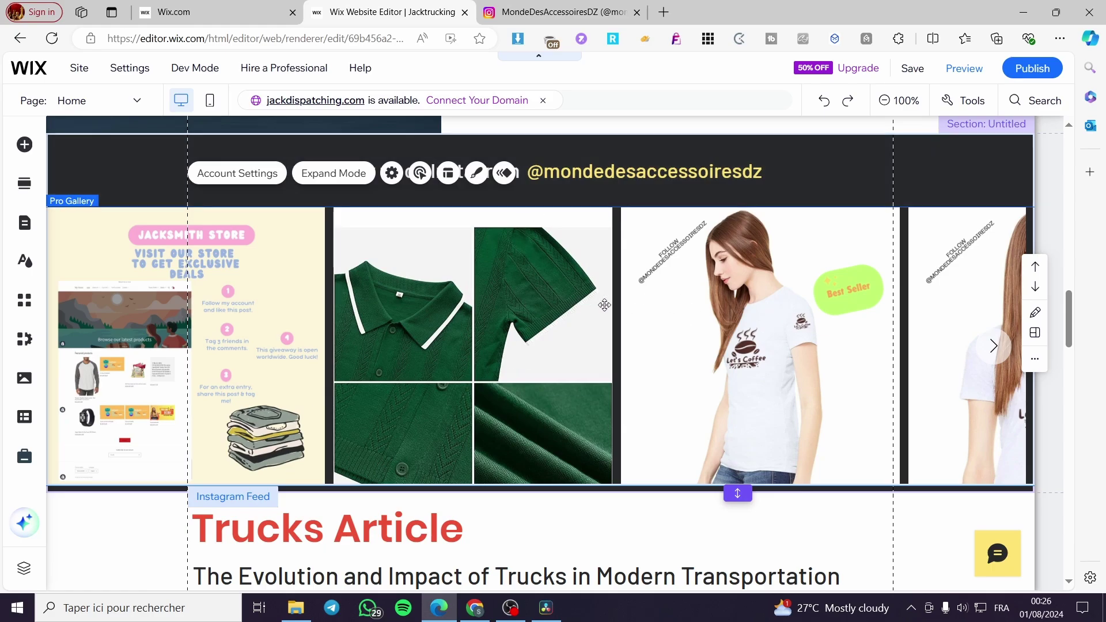
Check the "Follow us on Instagram" heading above the feed gallery, deselect it and return to the site's Wix dashboard
{"action": "scroll", "coordinate": [634, 302], "scroll_direction": "up", "scroll_amount": 3}
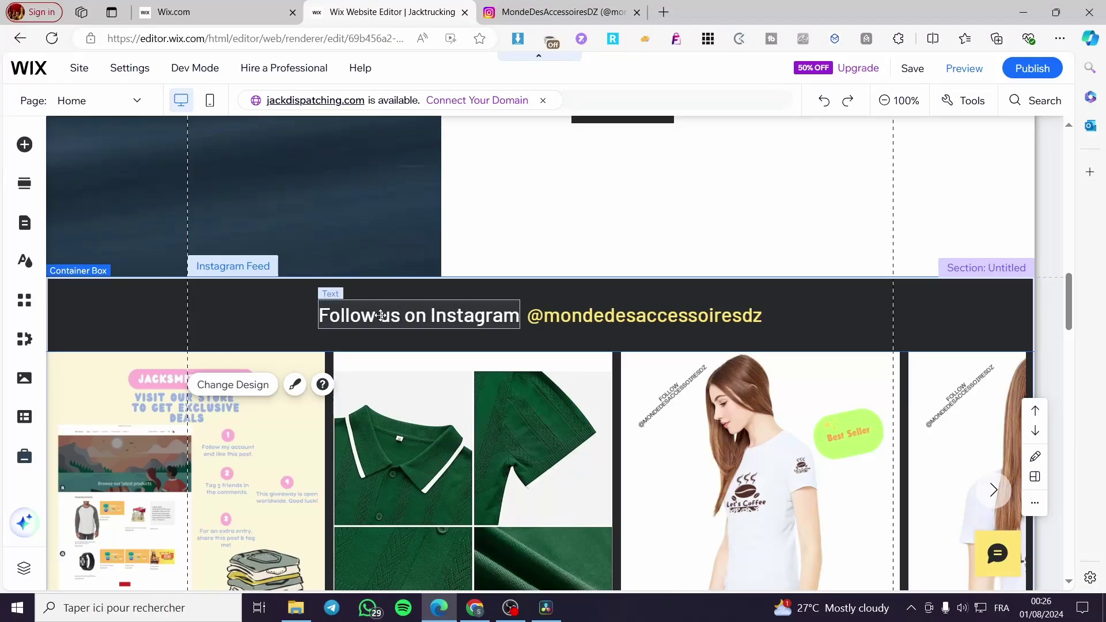
{"action": "left_click", "coordinate": [403, 319]}
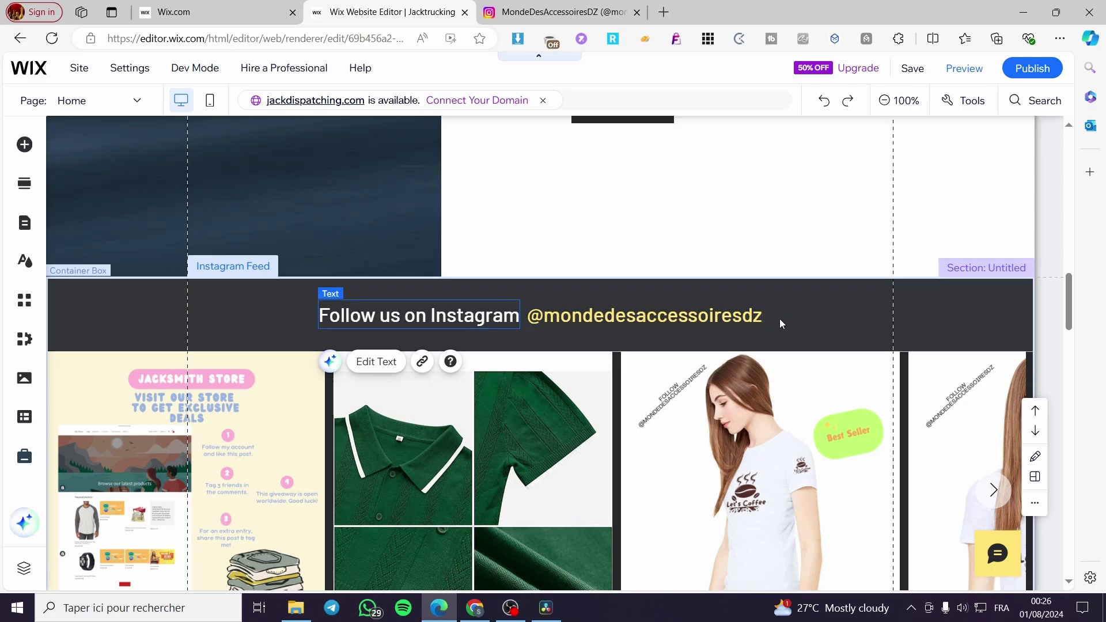
{"action": "left_click", "coordinate": [781, 322]}
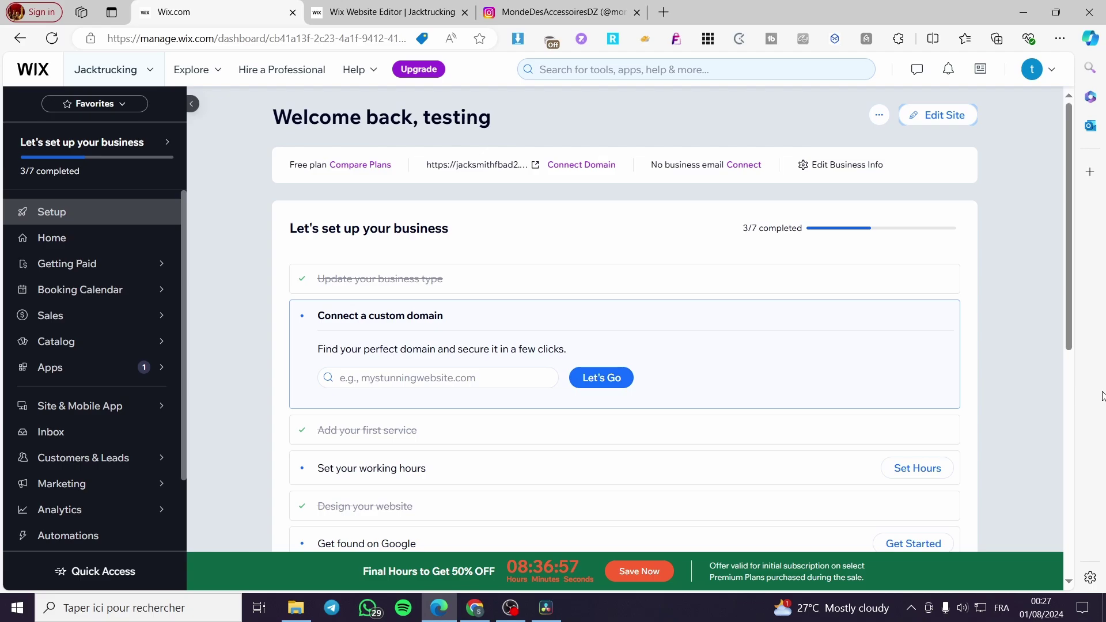
{"action": "mouse_move", "coordinate": [861, 431]}
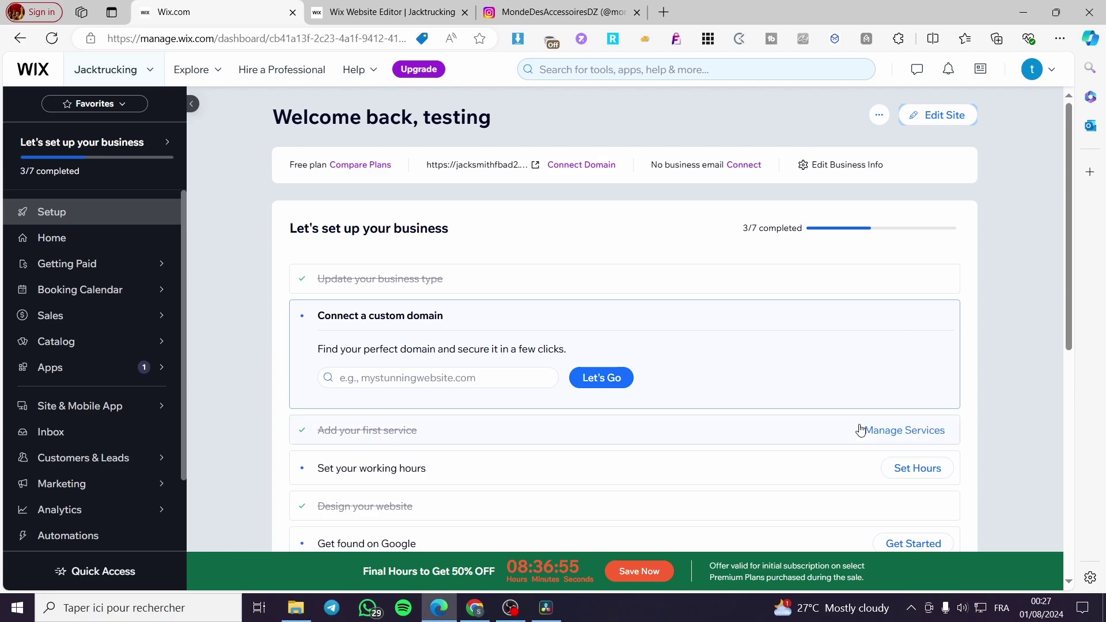